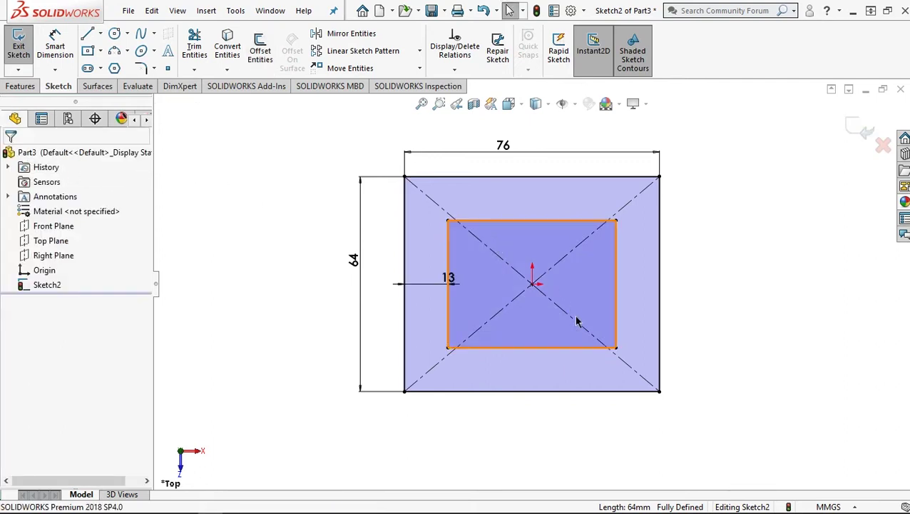
Step: Sketch a vertical construction line about 42 mm long downward from the midpoint of the outer rectangle's lower edge
scroll(575, 323, up, 3)
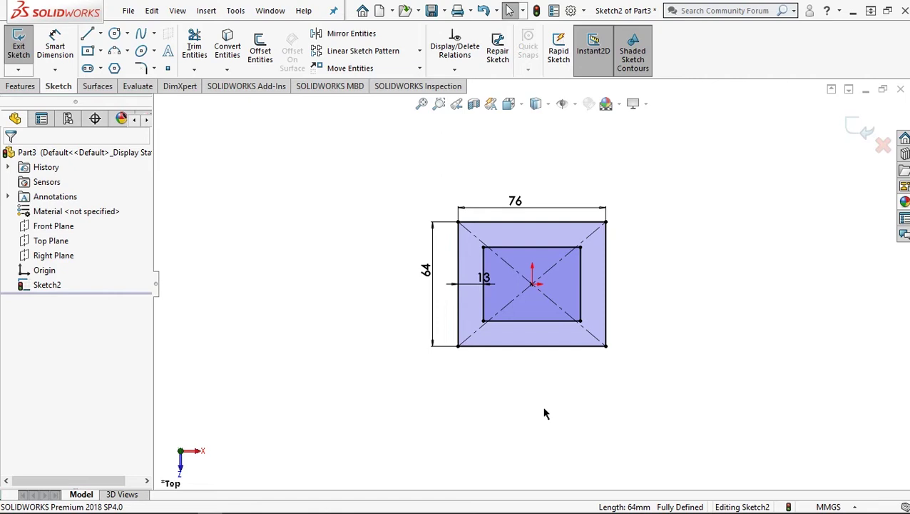
scroll(541, 408, down, 1)
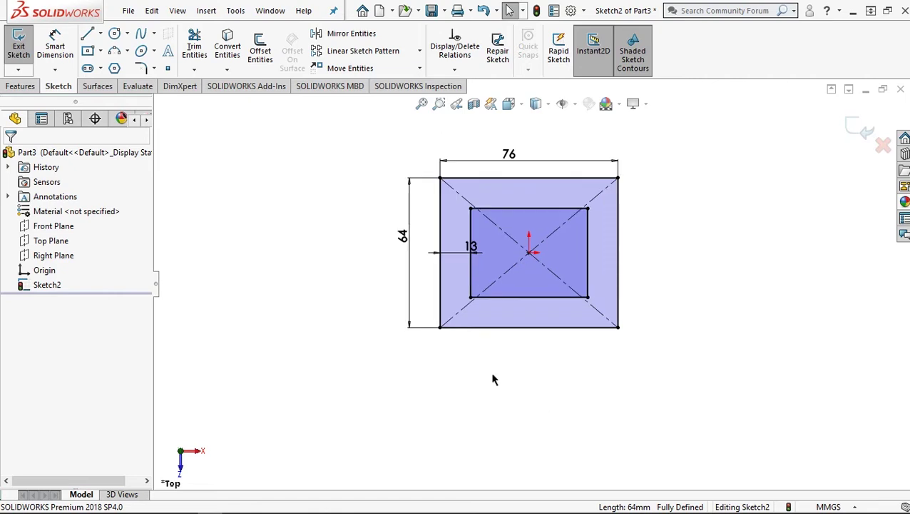
click(86, 35)
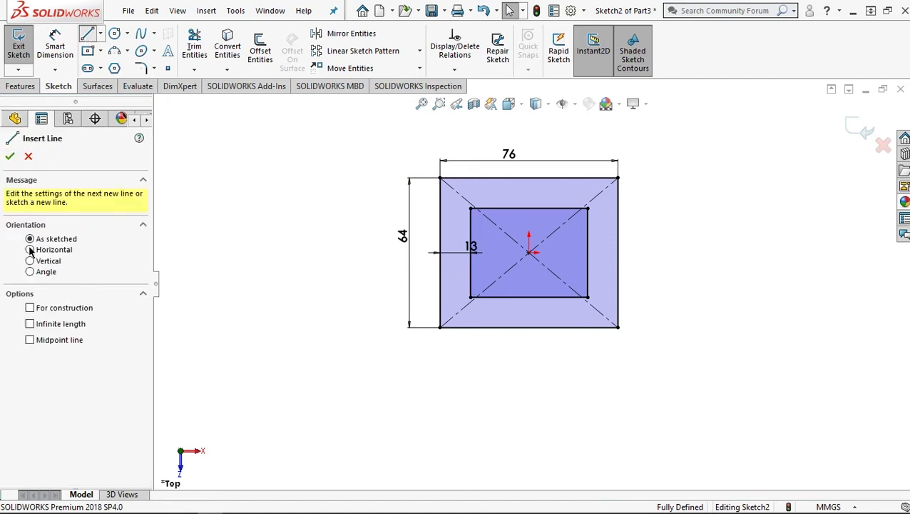
click(54, 308)
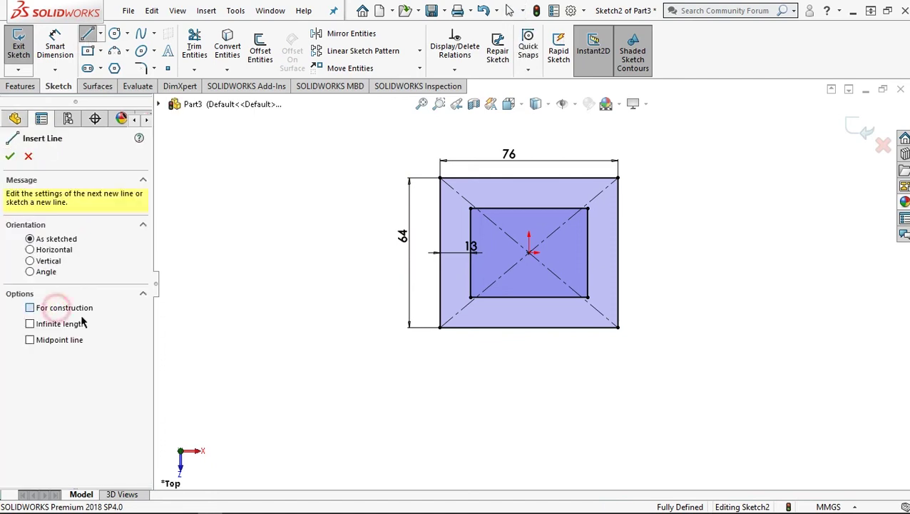
click(529, 327)
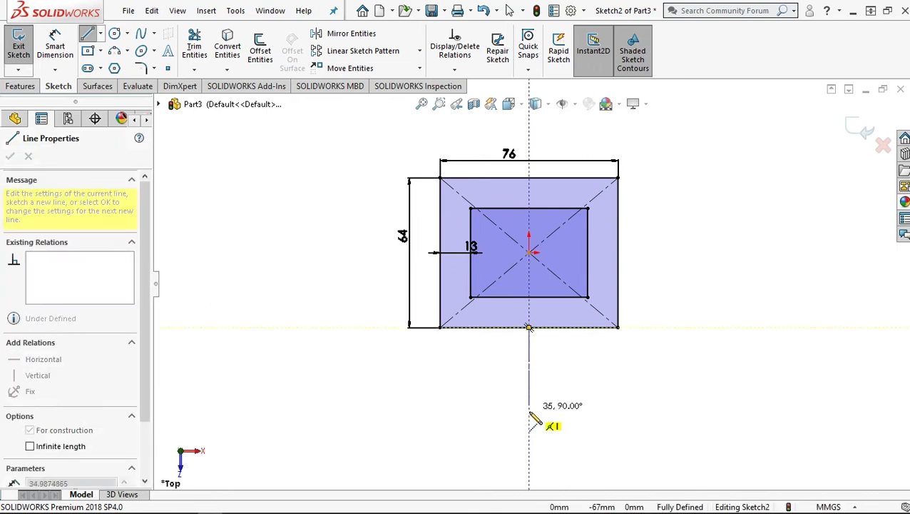
click(529, 426)
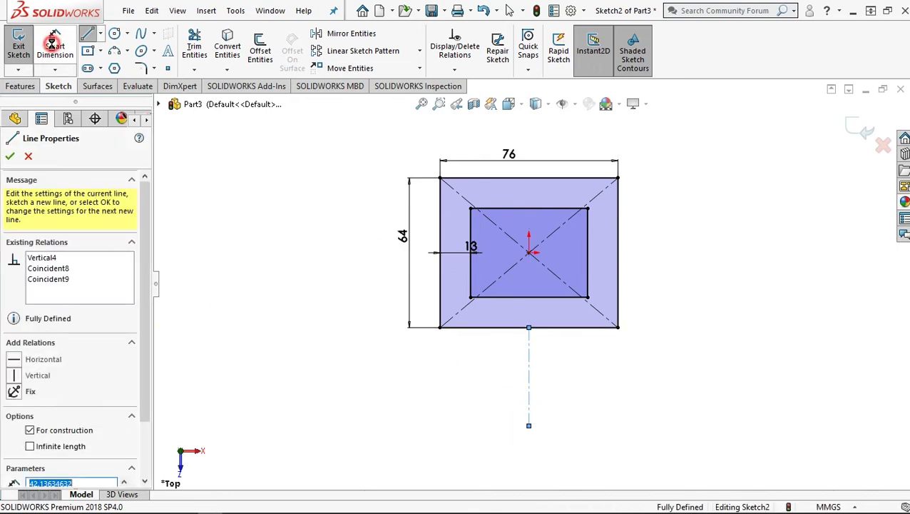
key(Escape)
key(Escape)
Step: Dimension the vertical construction line below the rectangle and set its length to 56 mm
click(527, 376)
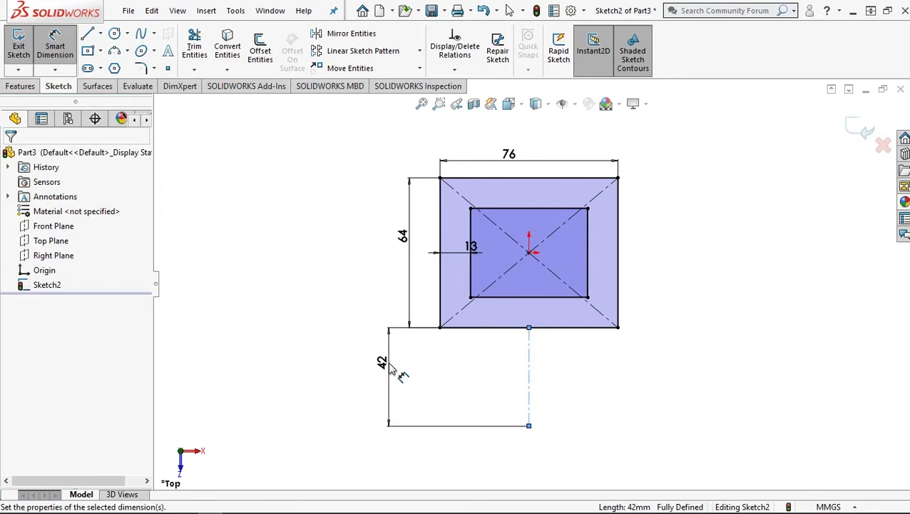
click(390, 366)
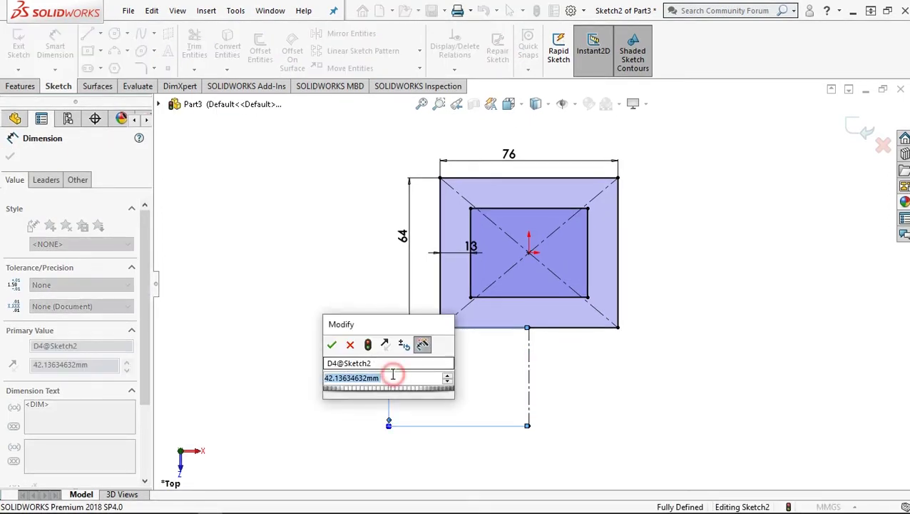
text(56)
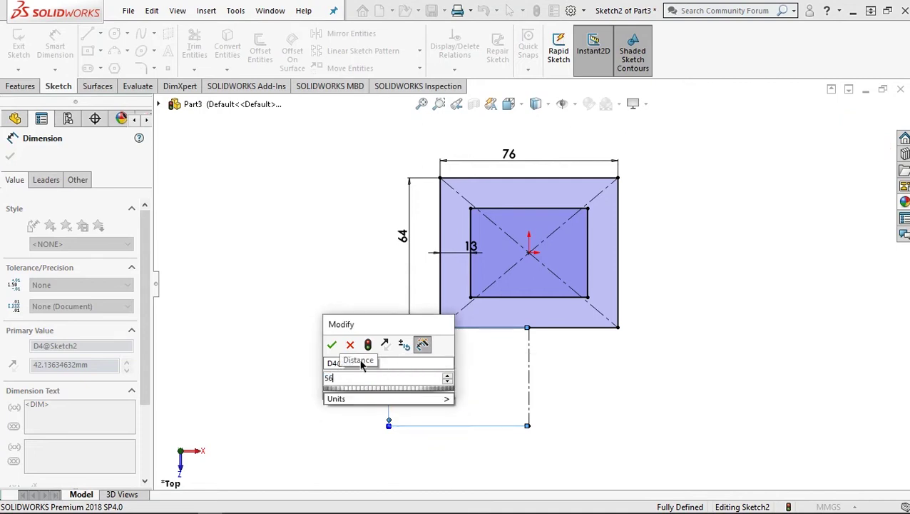
click(333, 345)
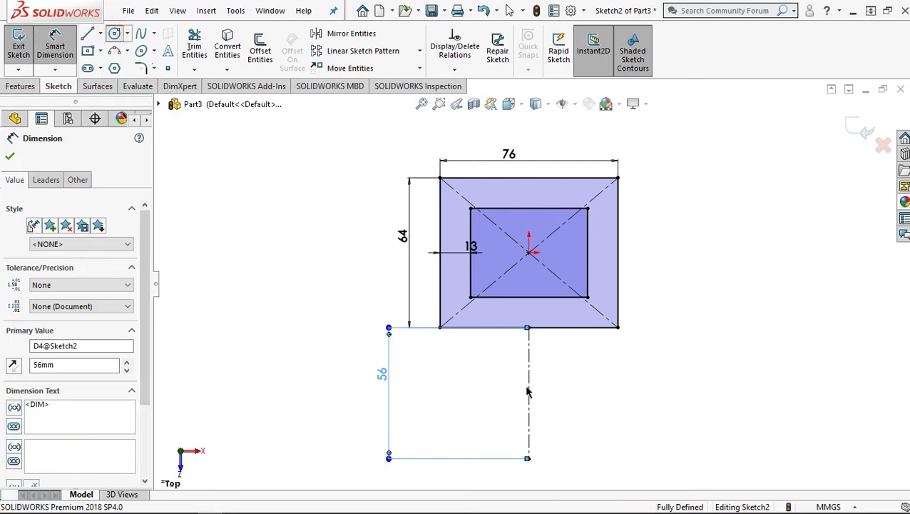
Step: Sketch a circle with a radius of about 38 mm, centred on the vertical construction line below the outer rectangle
key(c)
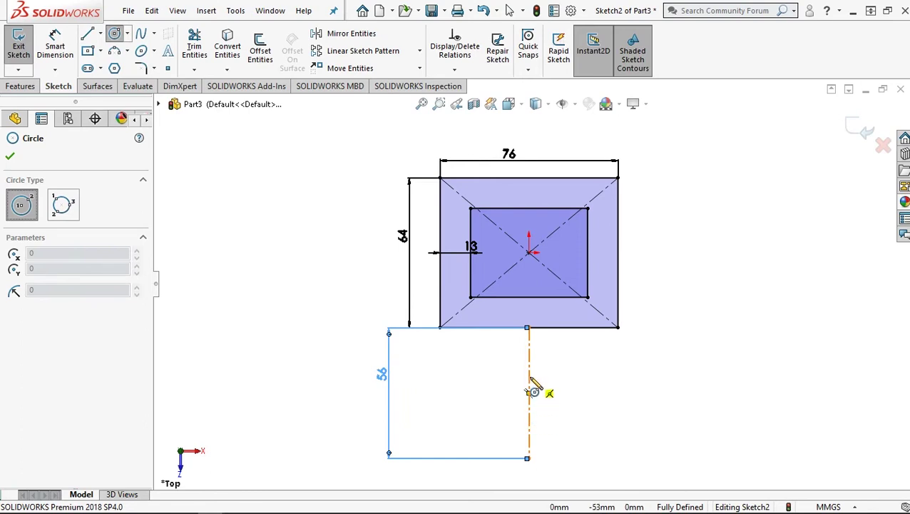
click(529, 375)
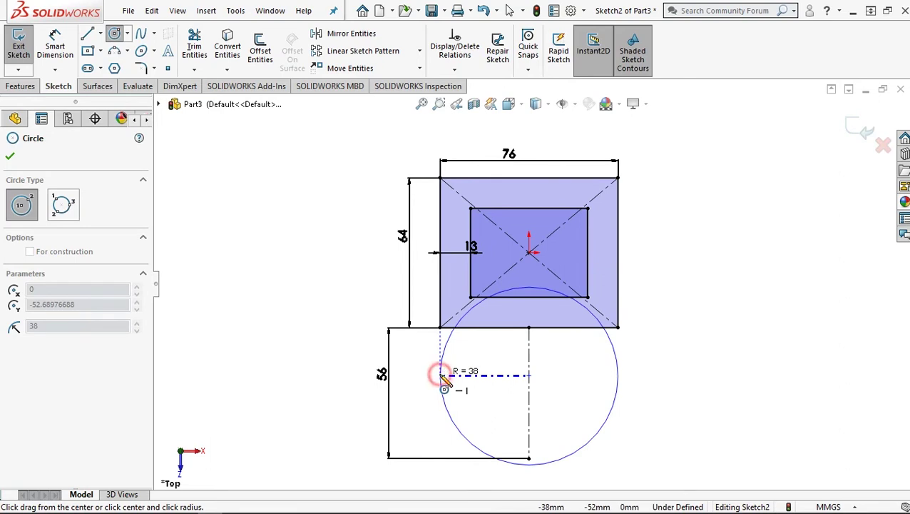
click(441, 374)
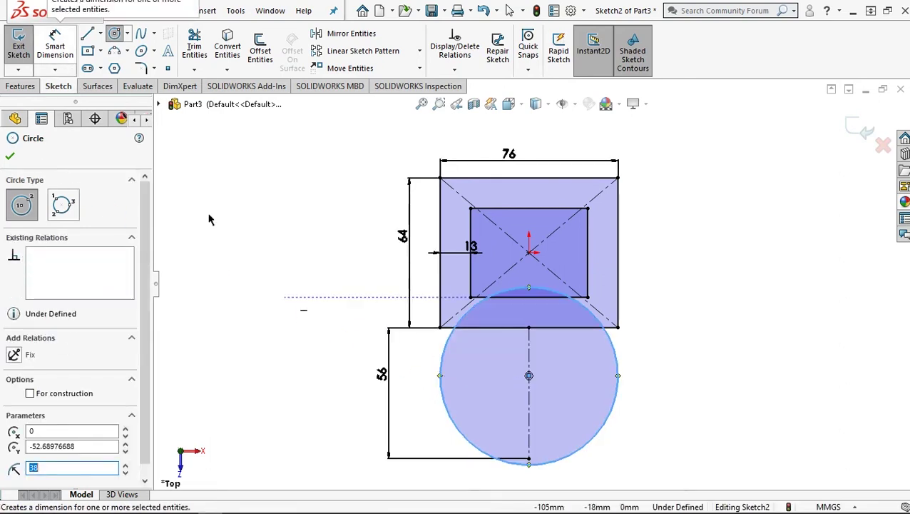
key(Escape)
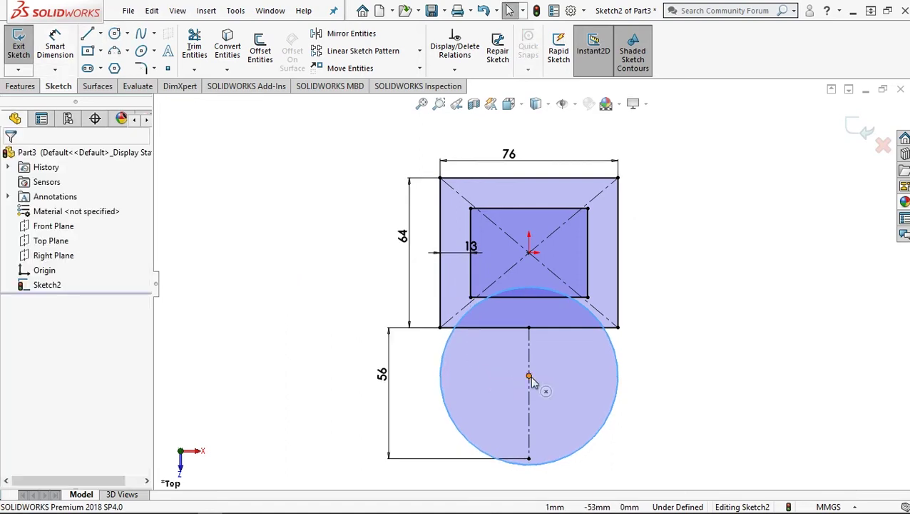
Step: Add a coincident relation between the circle and the lower endpoint of the vertical construction line
click(529, 376)
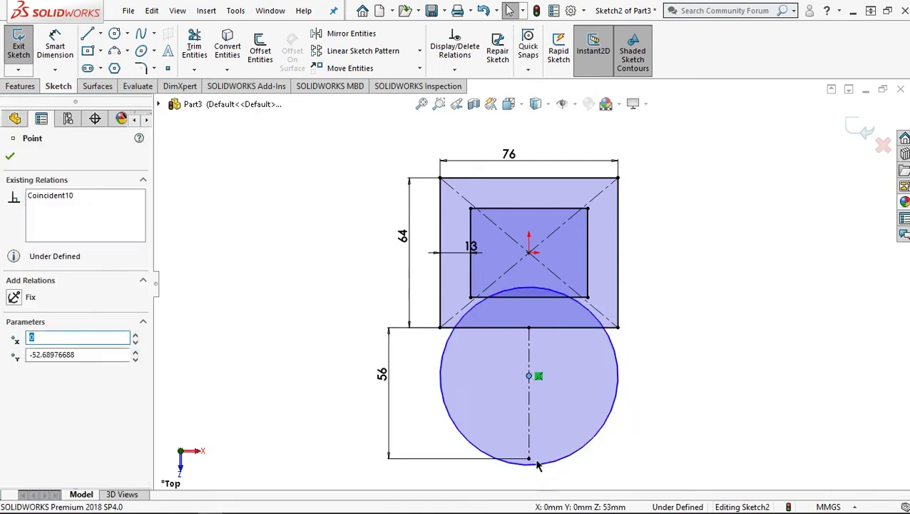
click(644, 443)
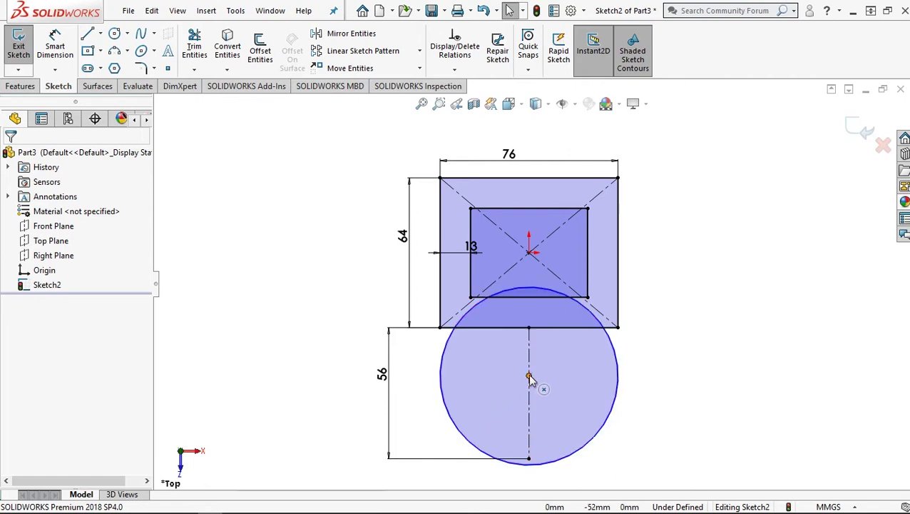
click(479, 456)
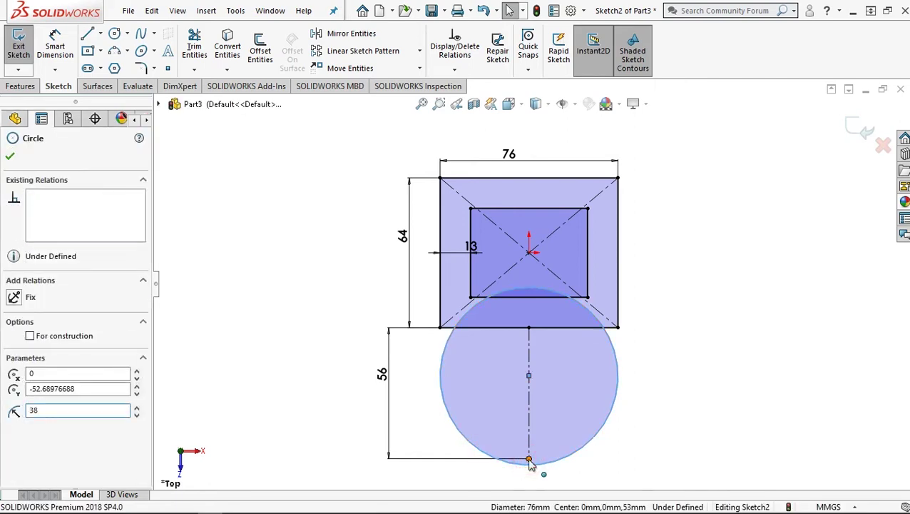
click(530, 460)
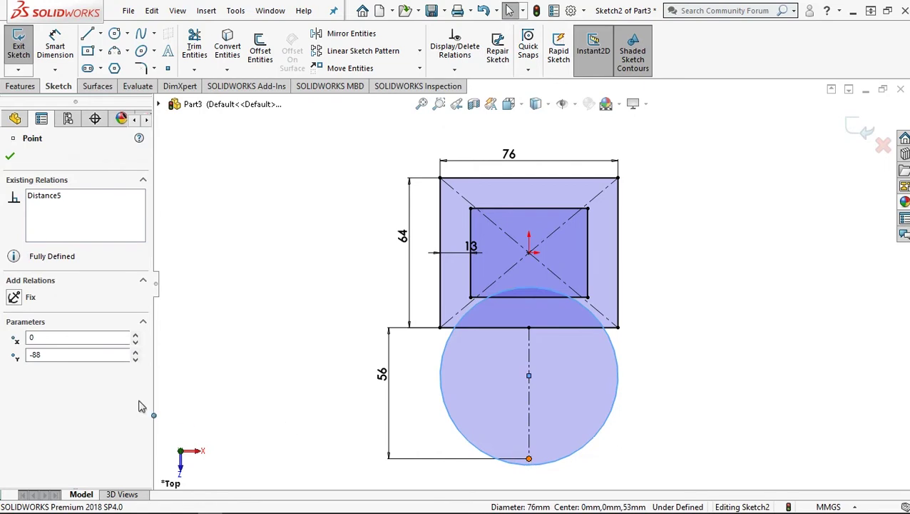
click(15, 388)
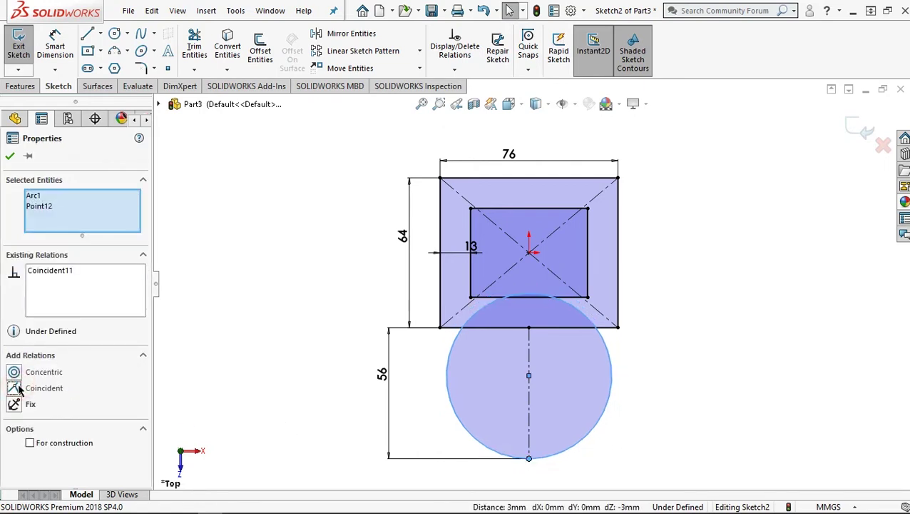
click(15, 160)
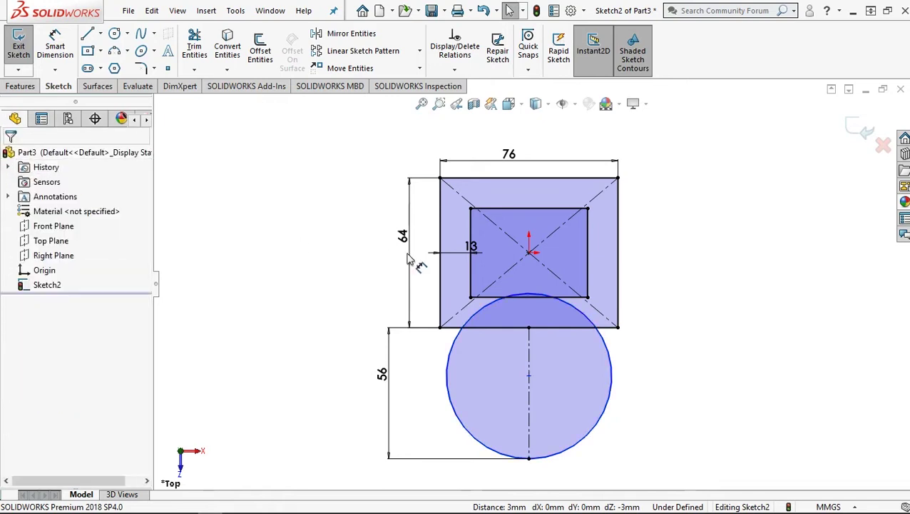
Step: Sketch three connected lines from the outer rectangle's lower-left corner, 56 mm down, 76 mm across and back up to its lower-right corner
click(91, 33)
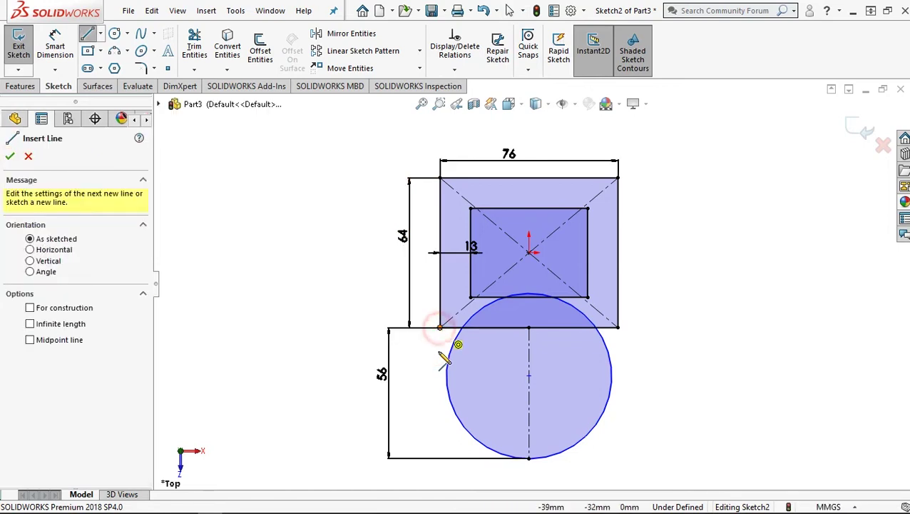
click(440, 329)
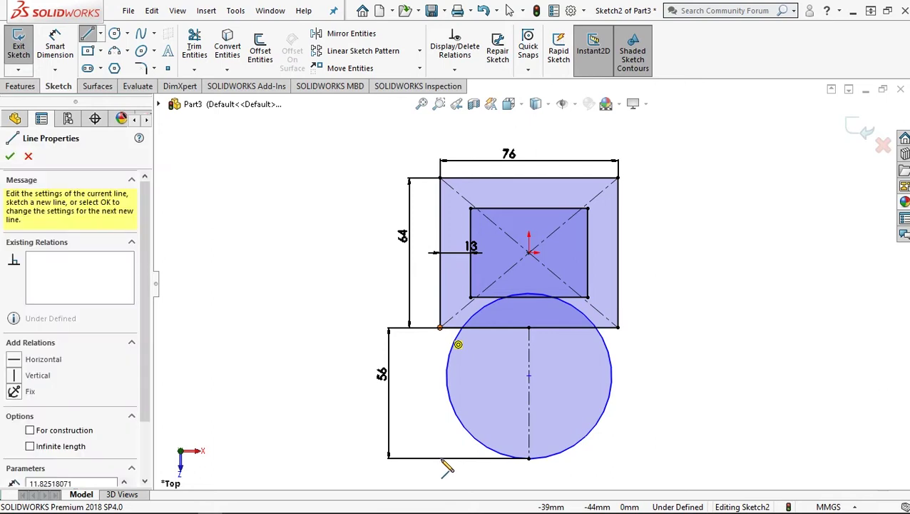
click(441, 457)
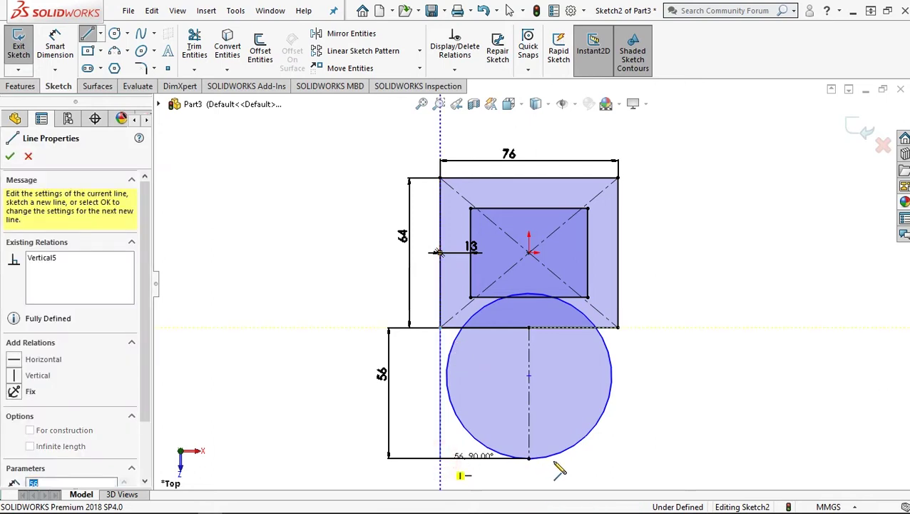
click(618, 457)
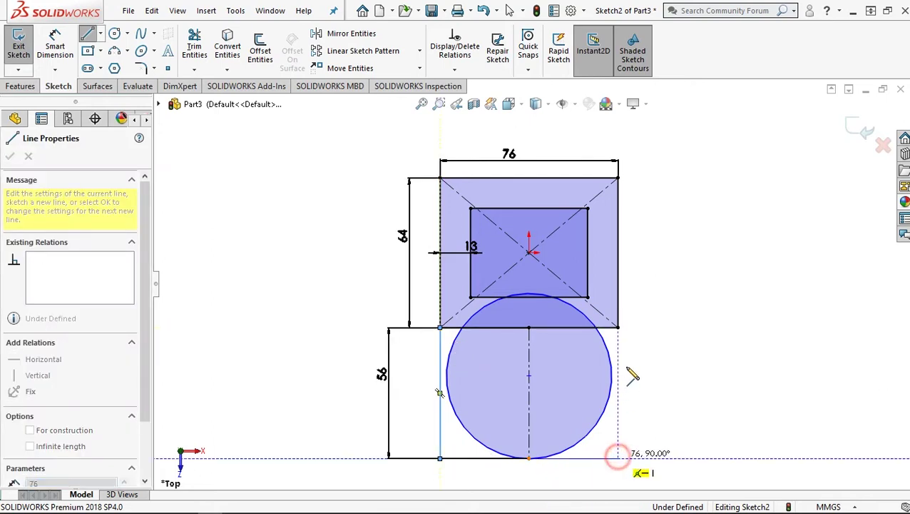
click(618, 327)
right_click(666, 349)
click(675, 329)
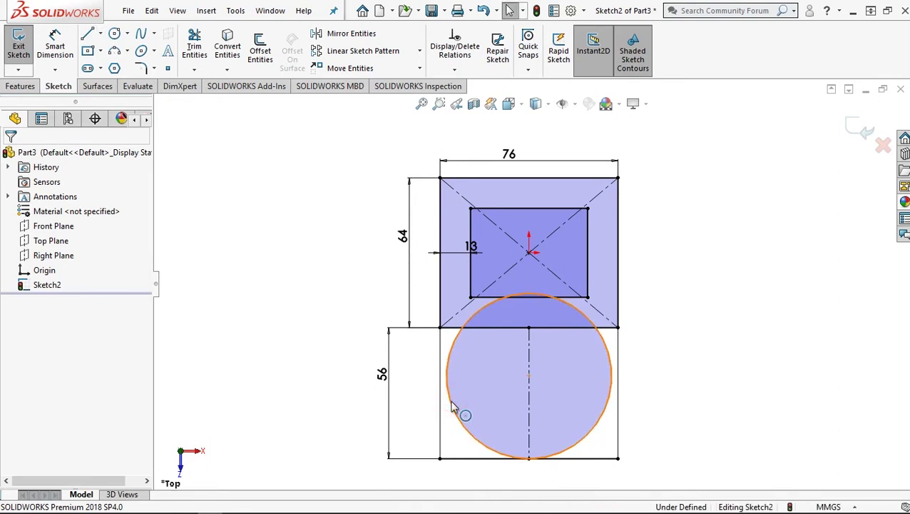
Step: Add a tangent relation between the circle and the left vertical line below the outer rectangle
click(452, 407)
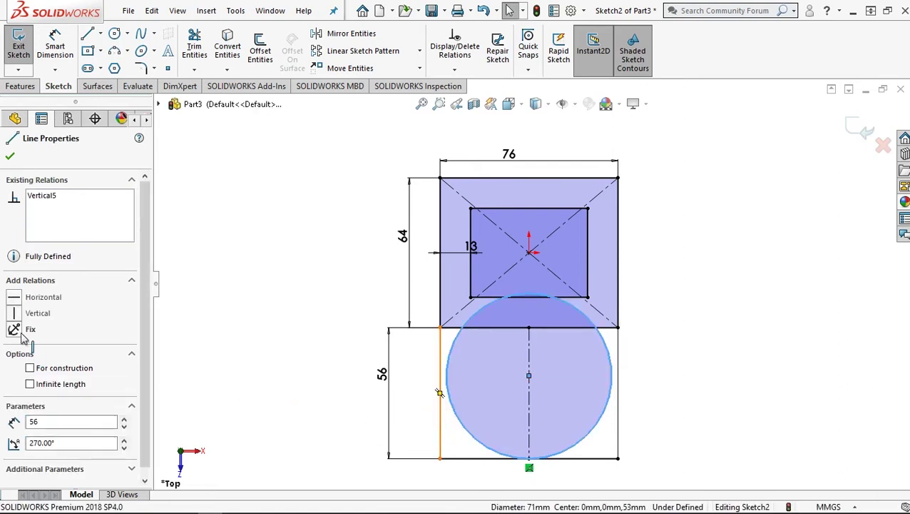
click(14, 369)
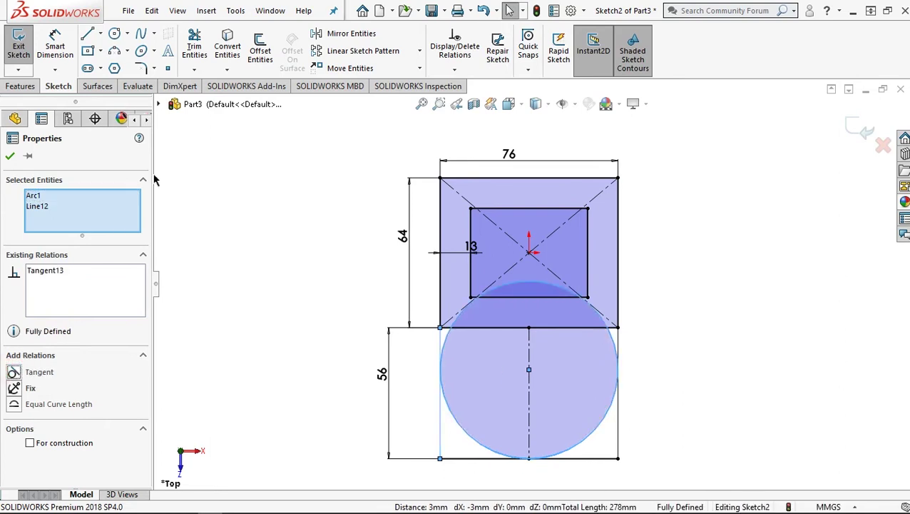
Step: Trim away the circle's upper arc segments with Trim to closest, keeping only the lower half between the two vertical lines
click(195, 44)
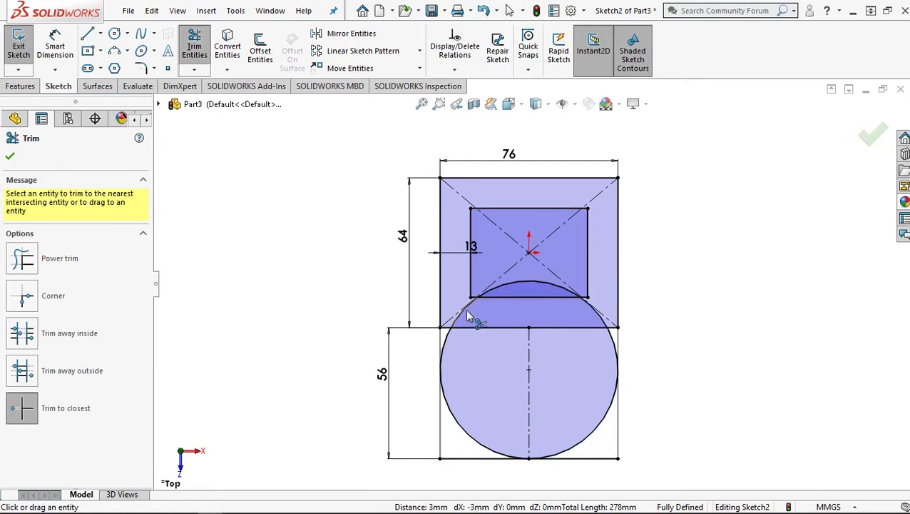
click(504, 285)
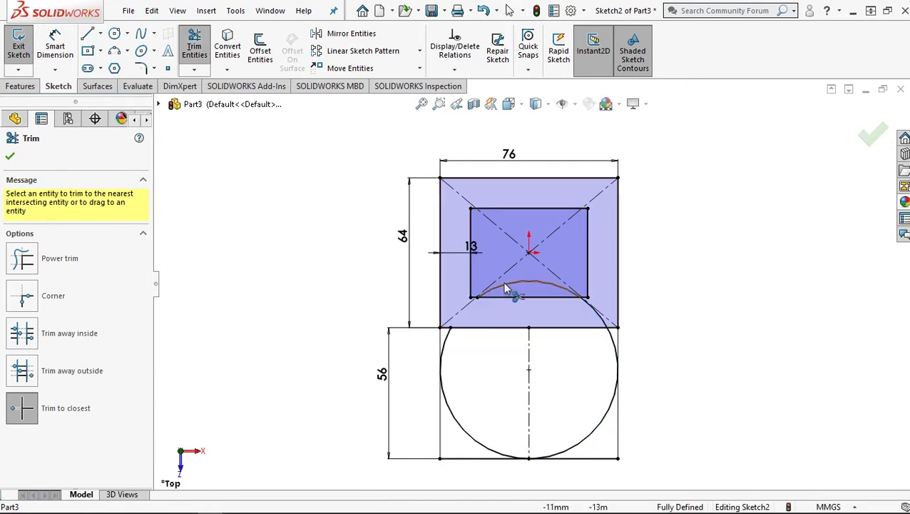
click(598, 315)
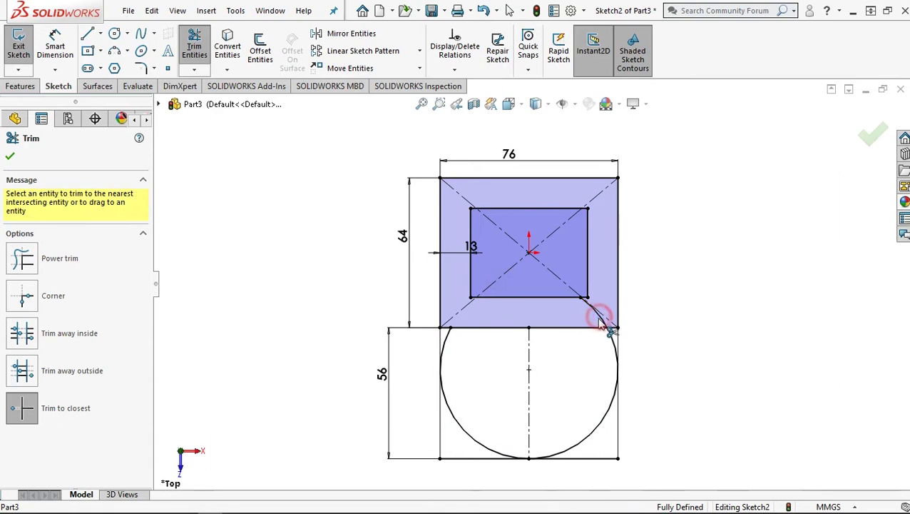
click(446, 348)
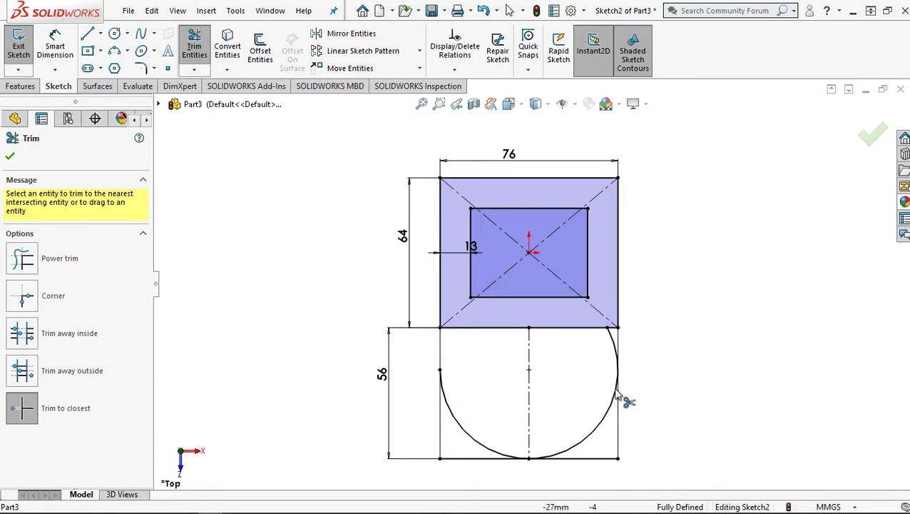
click(611, 344)
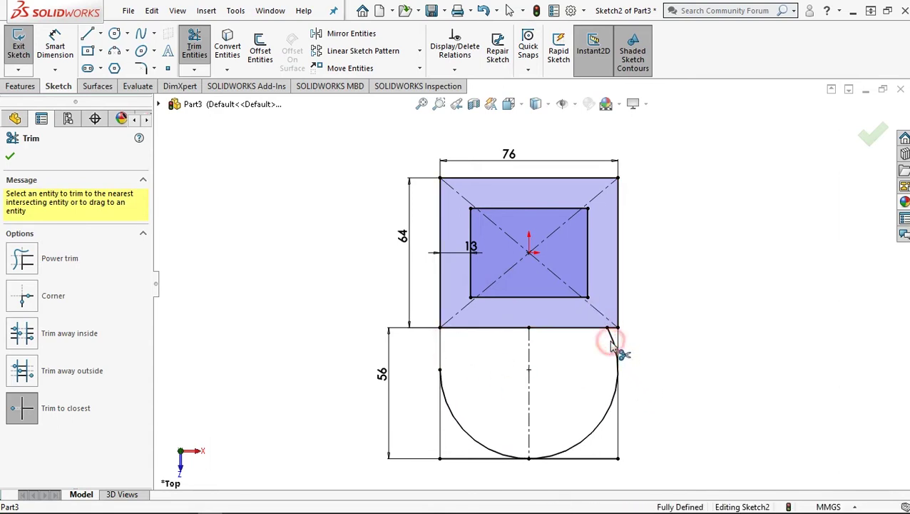
Step: Trim the vertical lines below the arc's ends and both halves of the bottom line to leave a rounded end
click(443, 432)
click(477, 460)
click(603, 458)
click(618, 435)
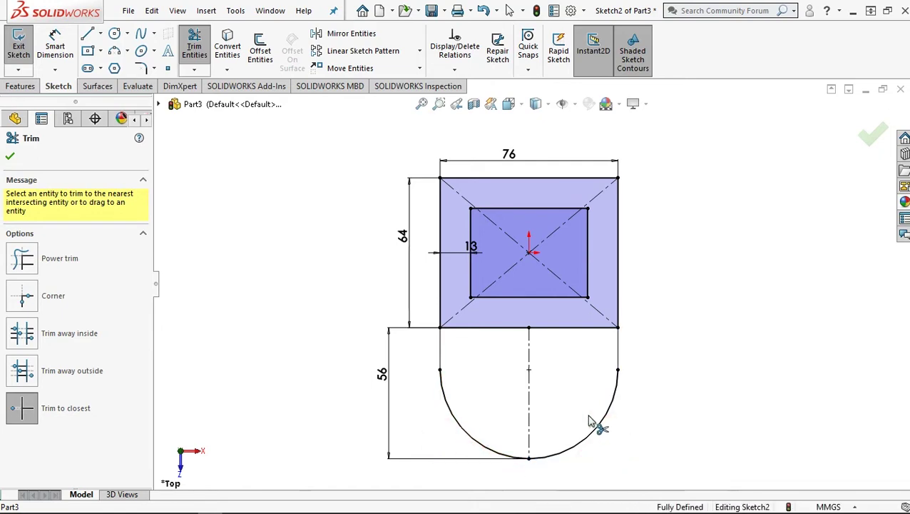
click(15, 158)
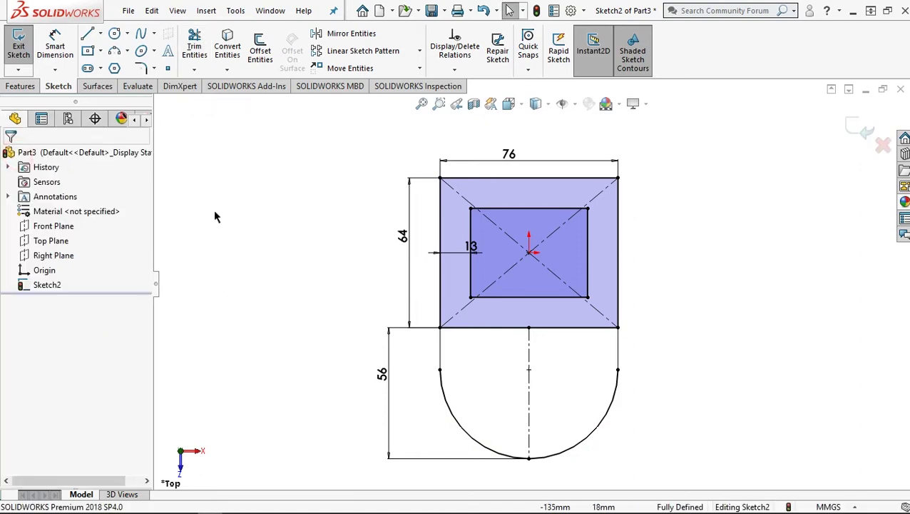
Step: Extrude the rectangular frame region and the rounded extension region 18 mm in the reversed direction, below the sketch plane
click(19, 86)
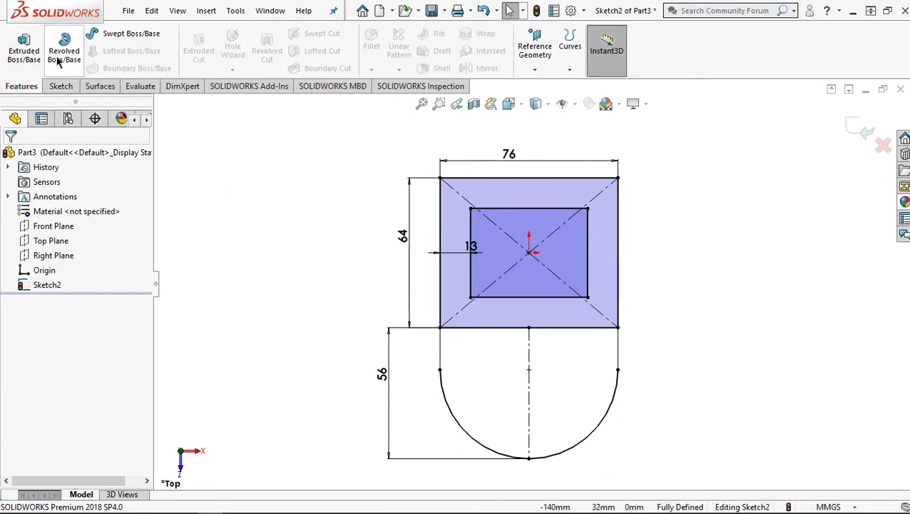
click(28, 50)
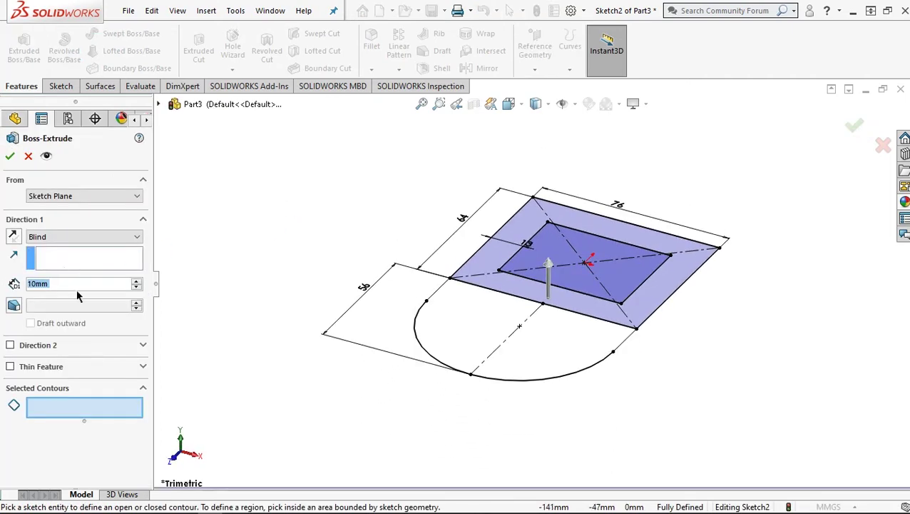
text(1)
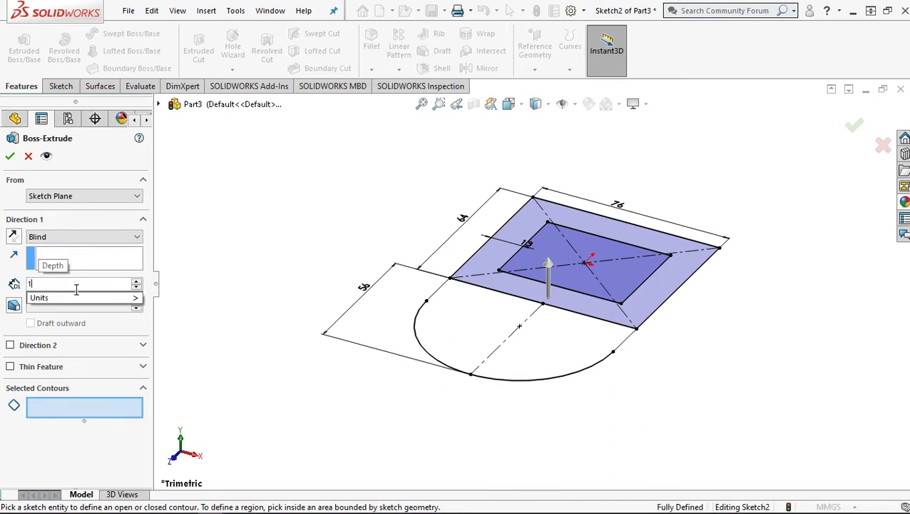
text(8)
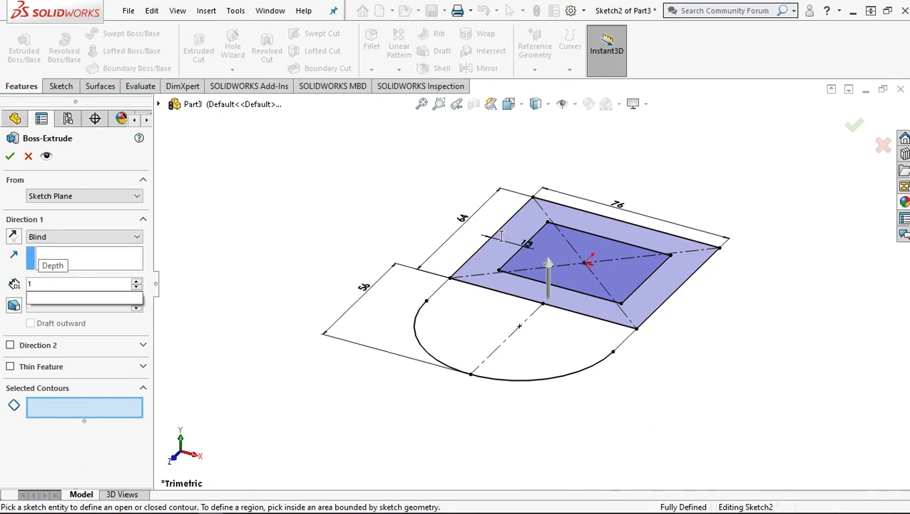
click(494, 263)
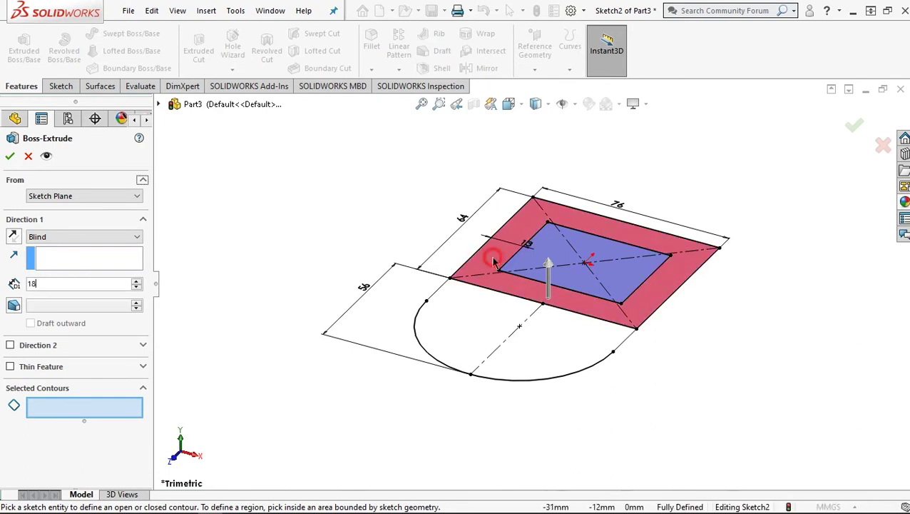
click(461, 315)
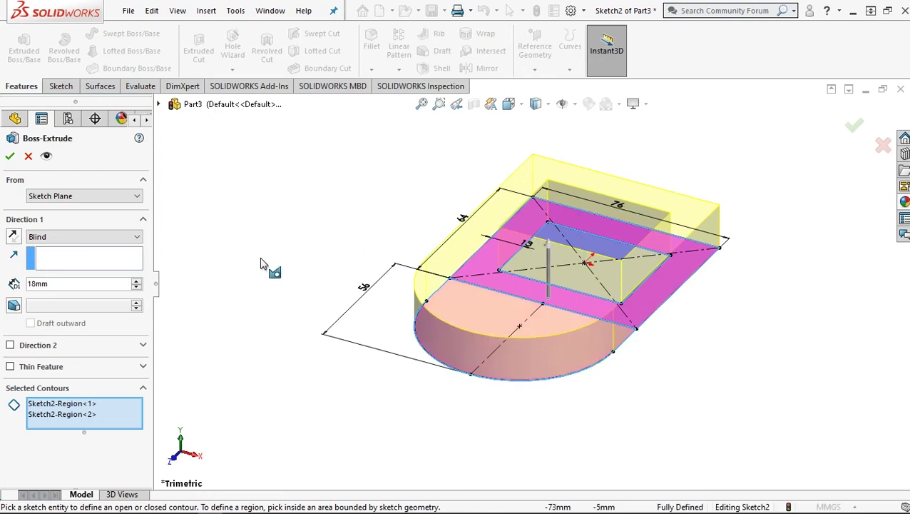
click(12, 237)
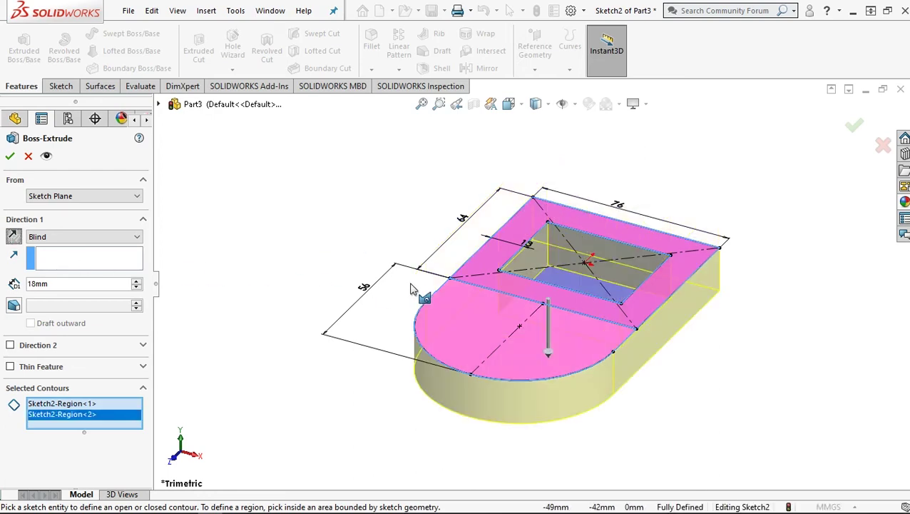
click(7, 156)
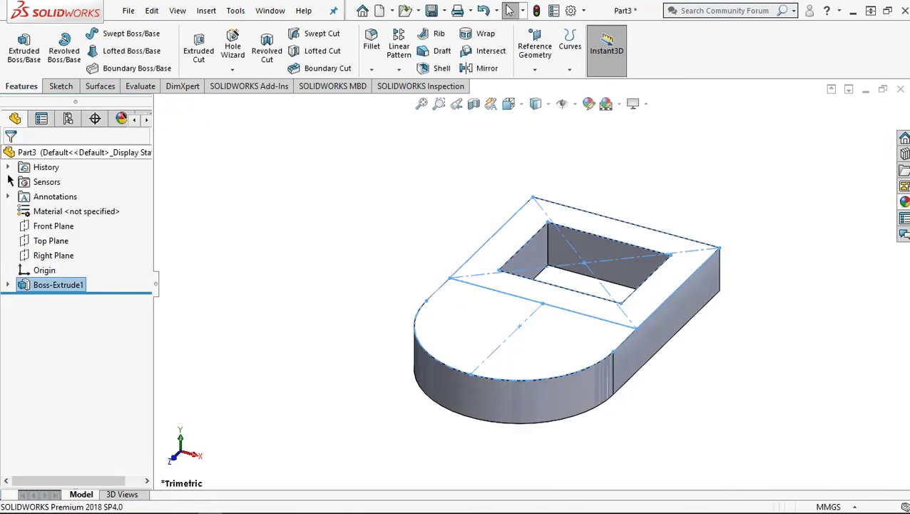
Step: Reuse the base sketch to extrude only the rectangular frame region upward by 72-18 mm, merged with the base
click(8, 286)
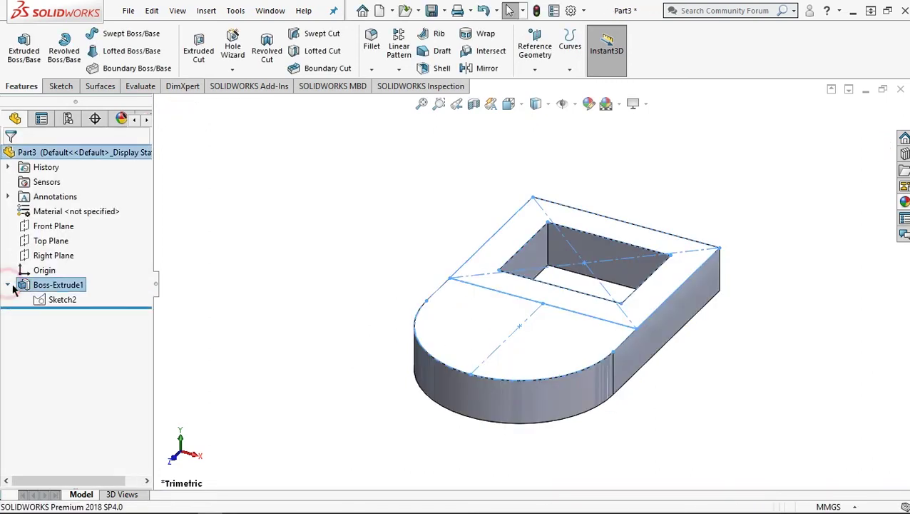
click(51, 300)
click(20, 44)
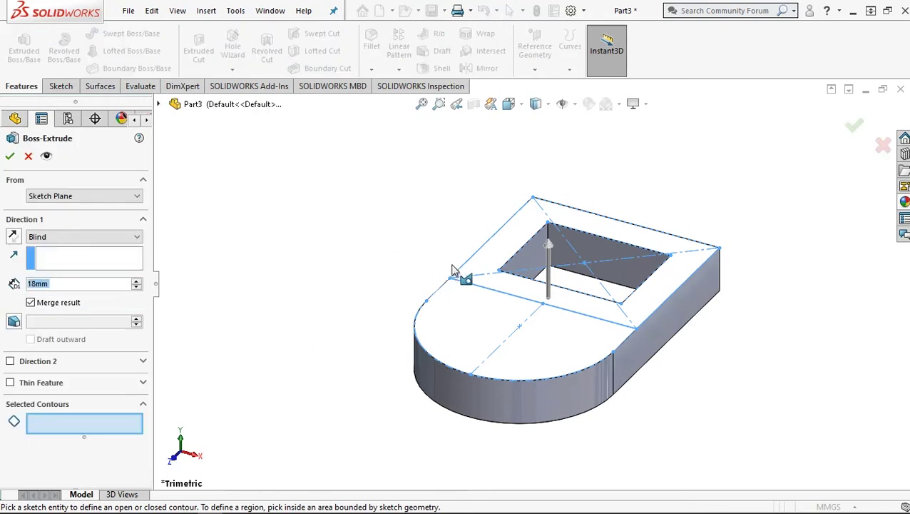
click(488, 265)
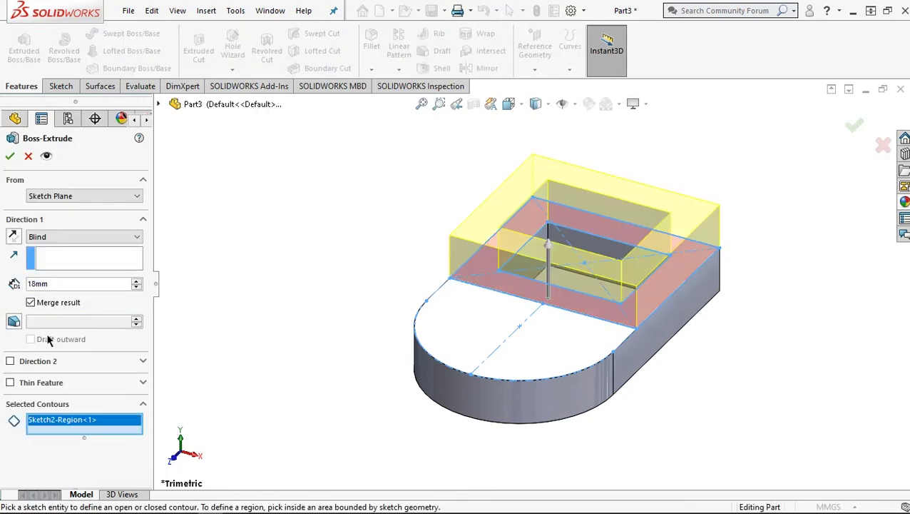
click(57, 285)
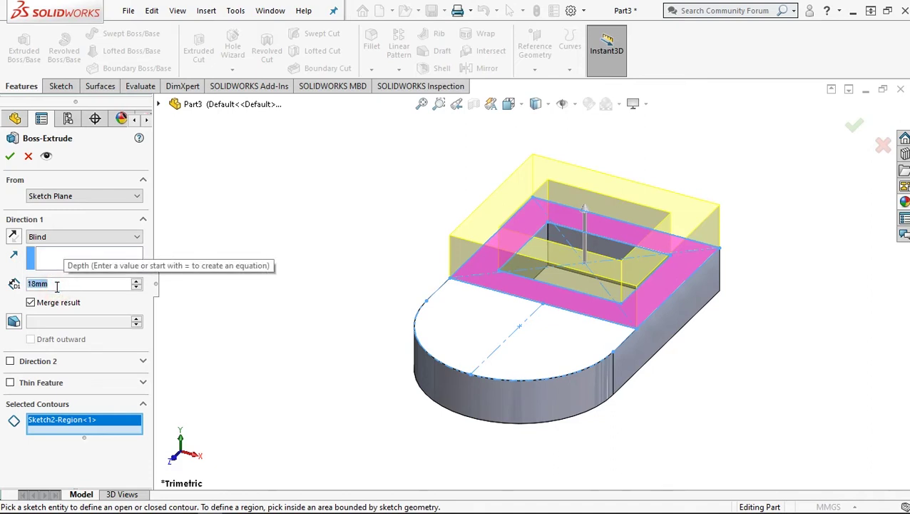
text(72)
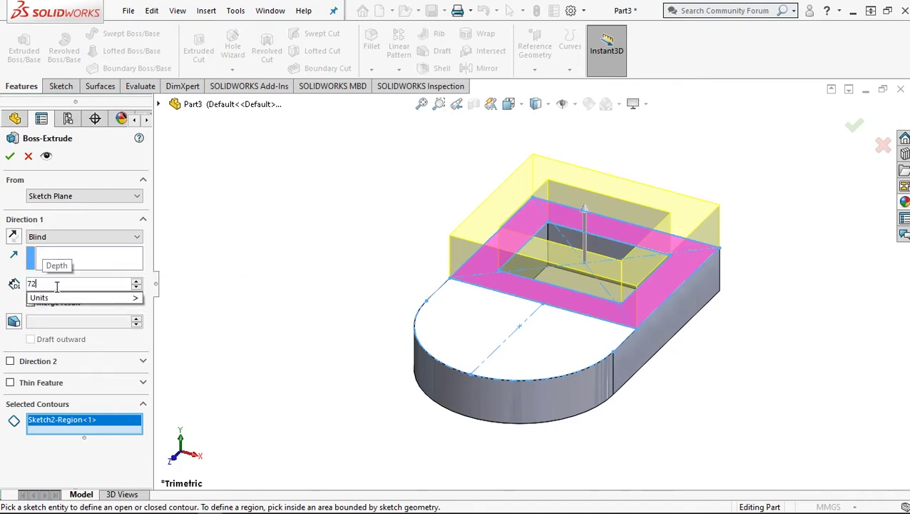
text(-)
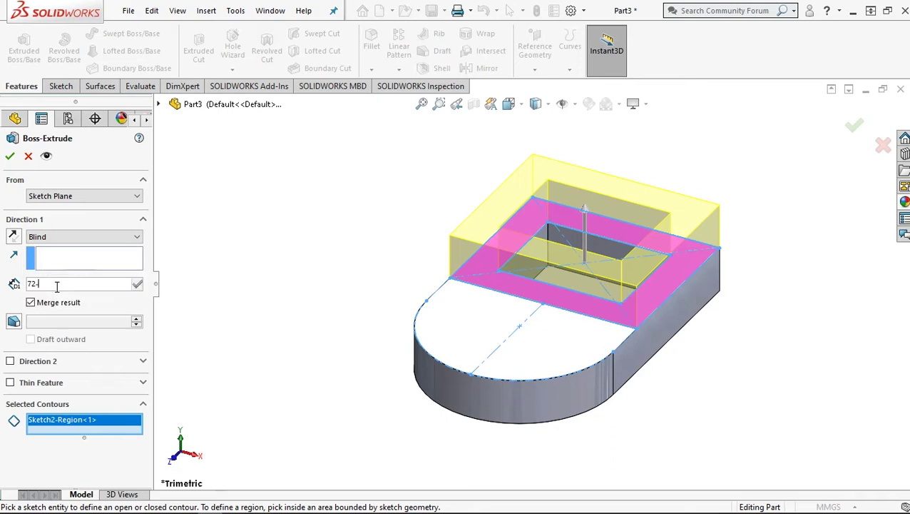
text(18)
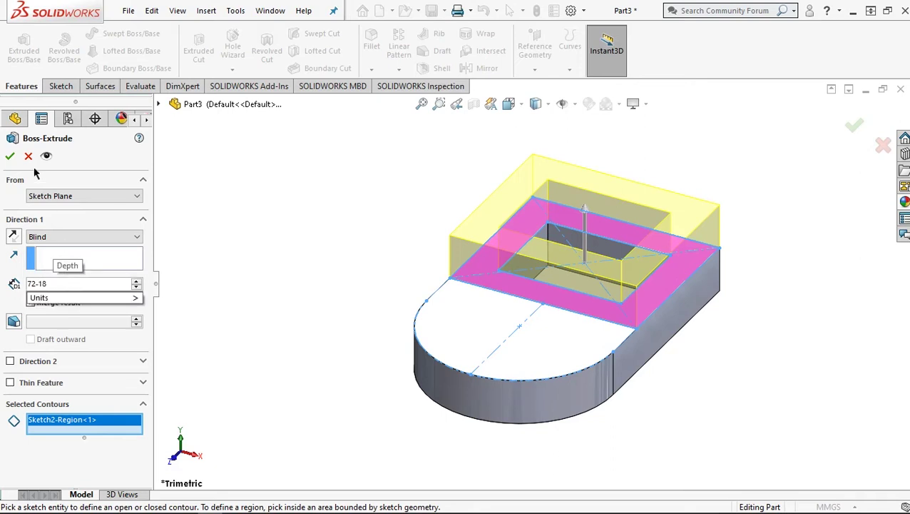
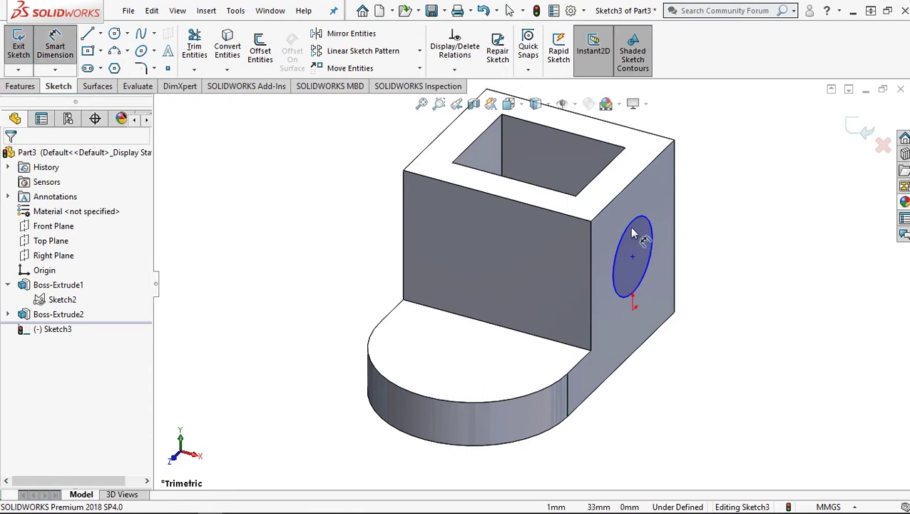
Step: Dimension the circle on the block's side face with a diameter of 25 mm
key(Escape)
click(630, 230)
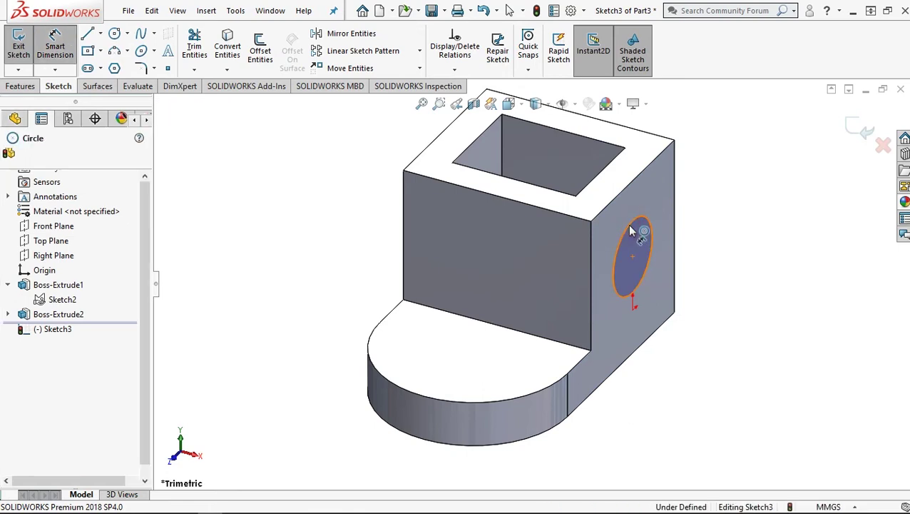
key(d)
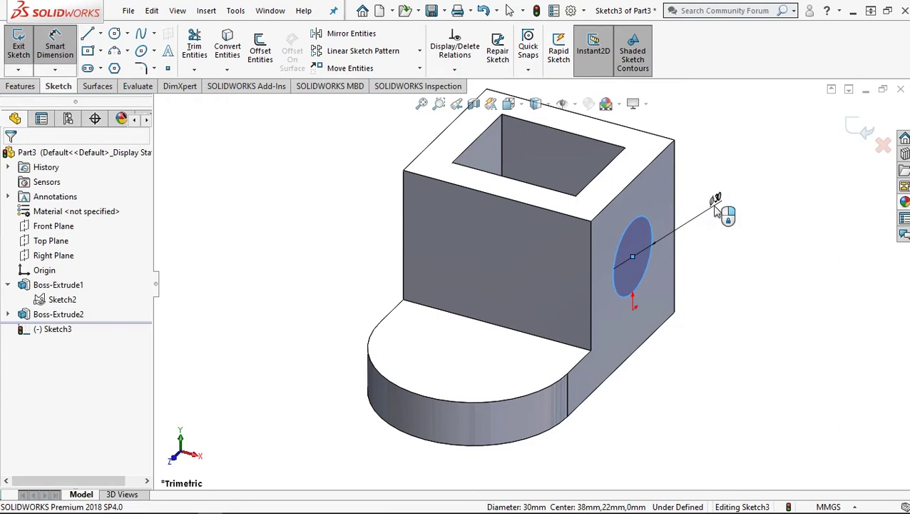
click(717, 211)
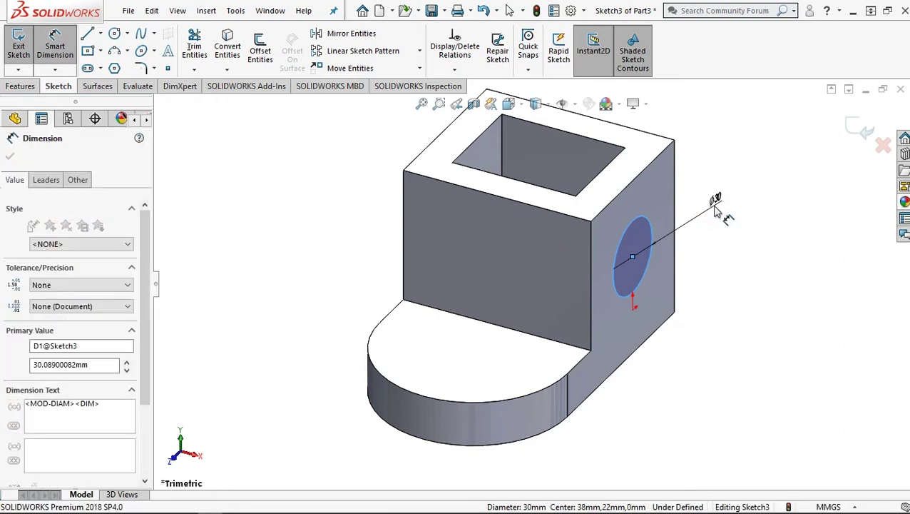
text(25)
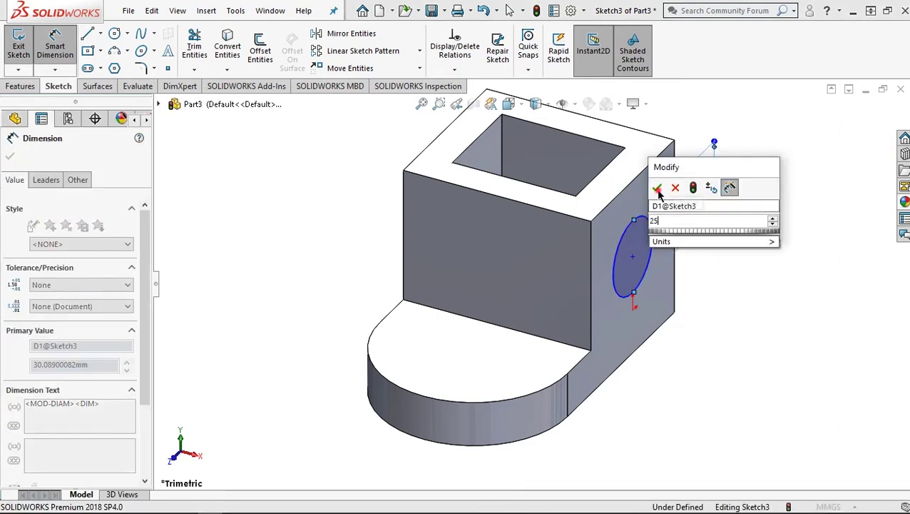
click(658, 189)
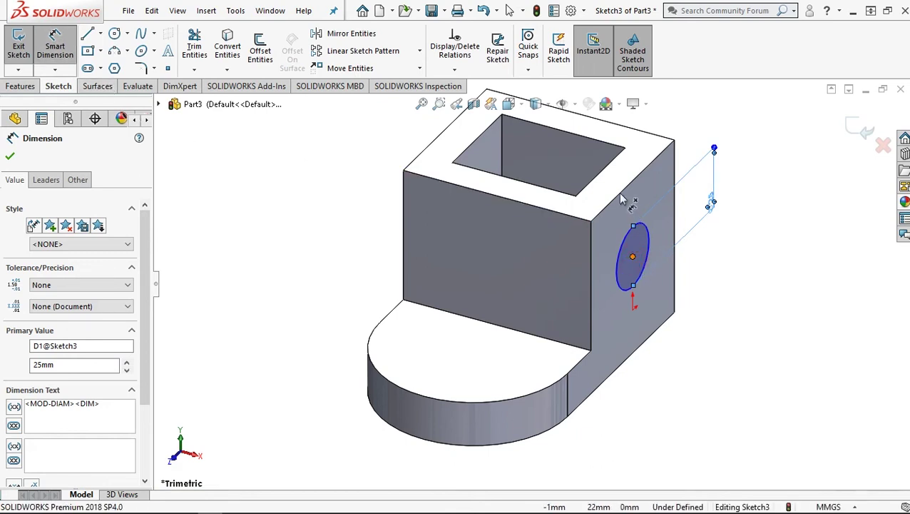
Step: Dimension the circle's center 36 mm below the top edge of the side face
click(633, 256)
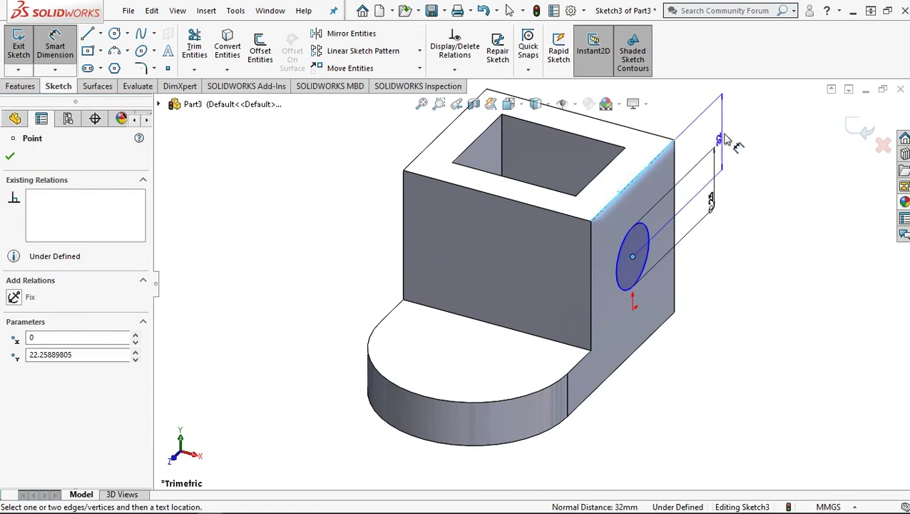
click(725, 136)
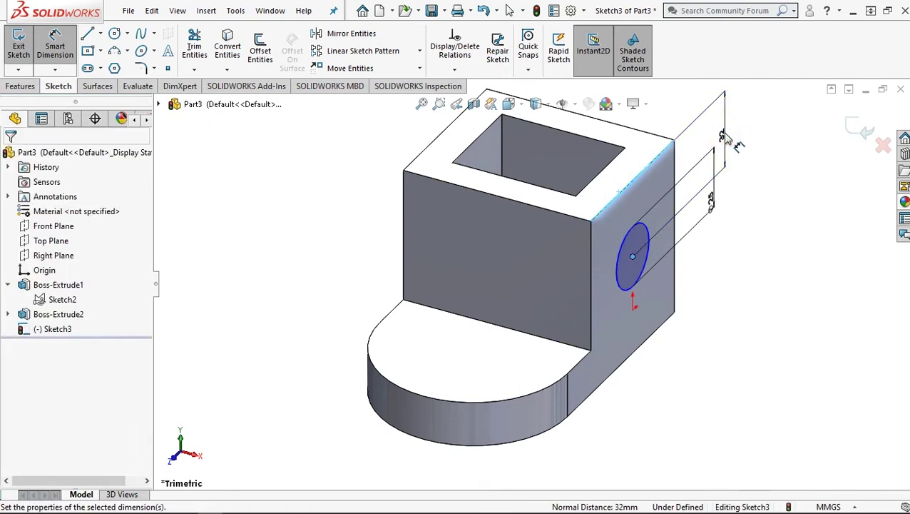
double_click(727, 138)
text(36)
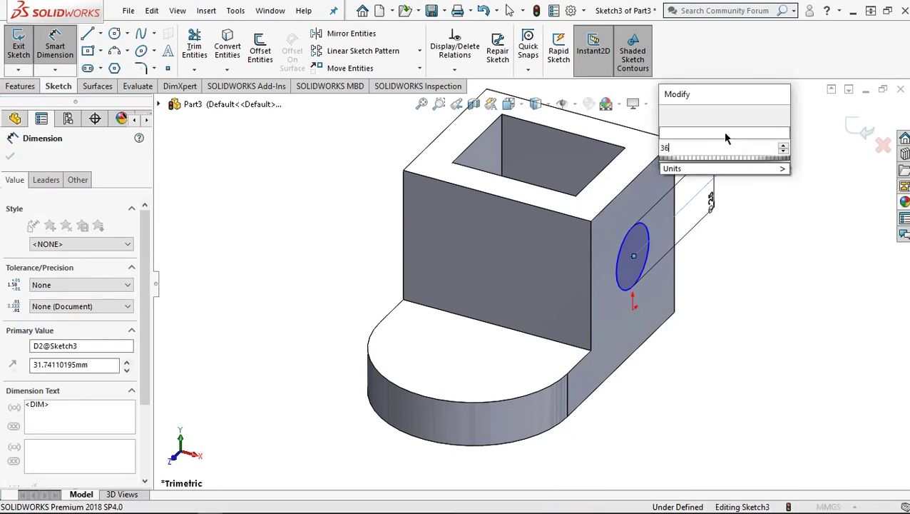
click(670, 116)
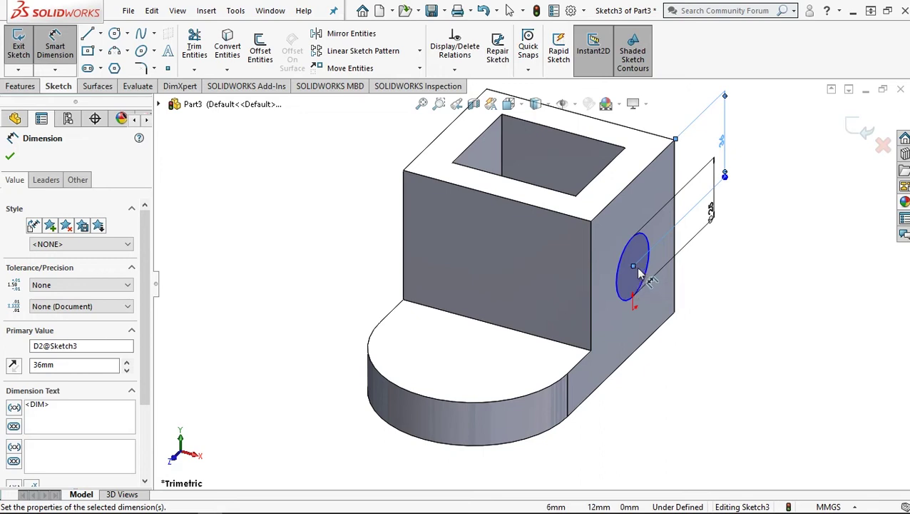
Step: Dimension the circle's center 32 mm horizontally from the rear vertical edge of the side face
key(Escape)
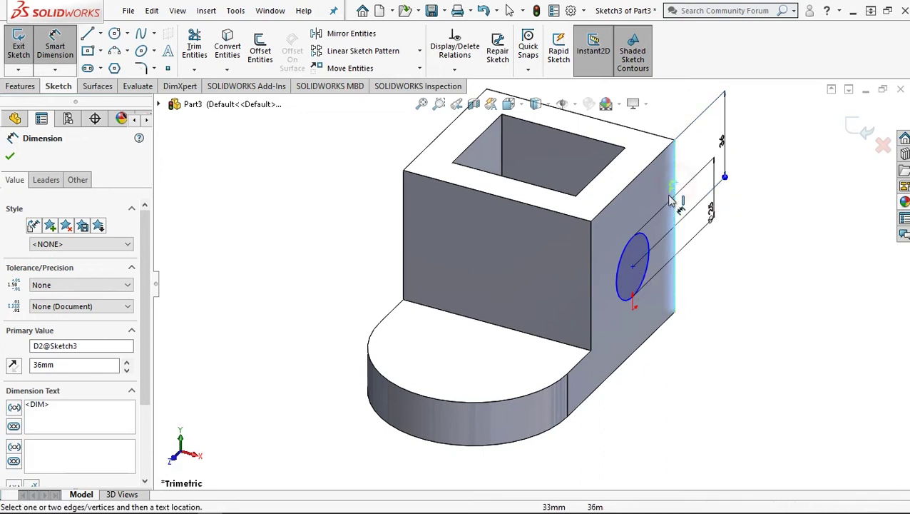
click(638, 281)
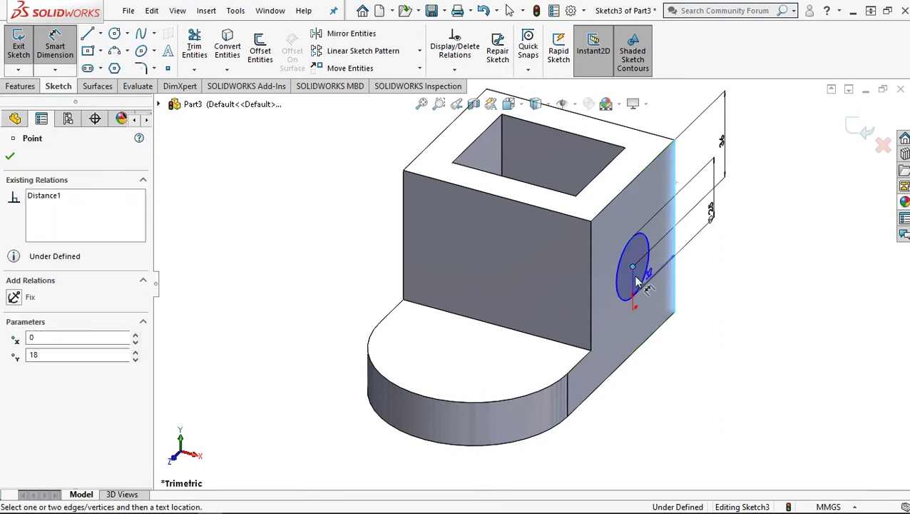
click(660, 341)
click(658, 354)
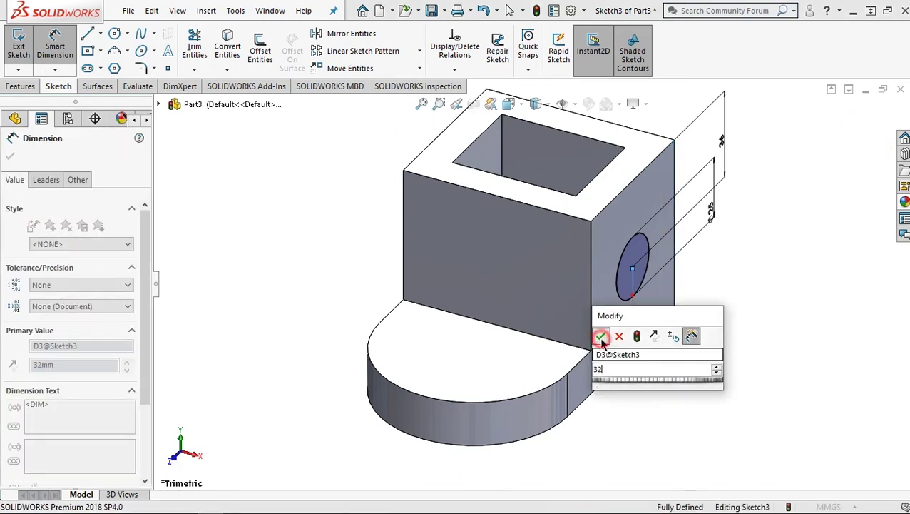
click(601, 337)
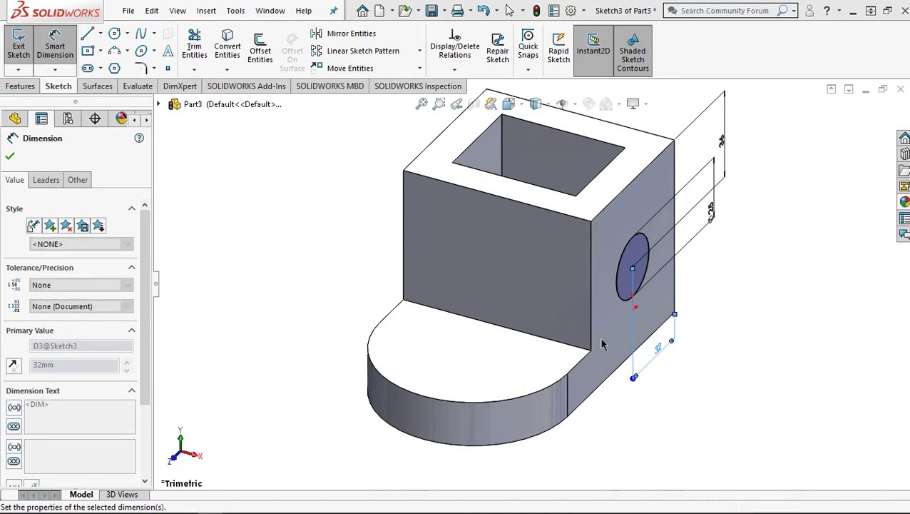
Step: Cut-extrude the circle through the block with the Up To Surface end condition, ending at the opposite outer side face
click(22, 86)
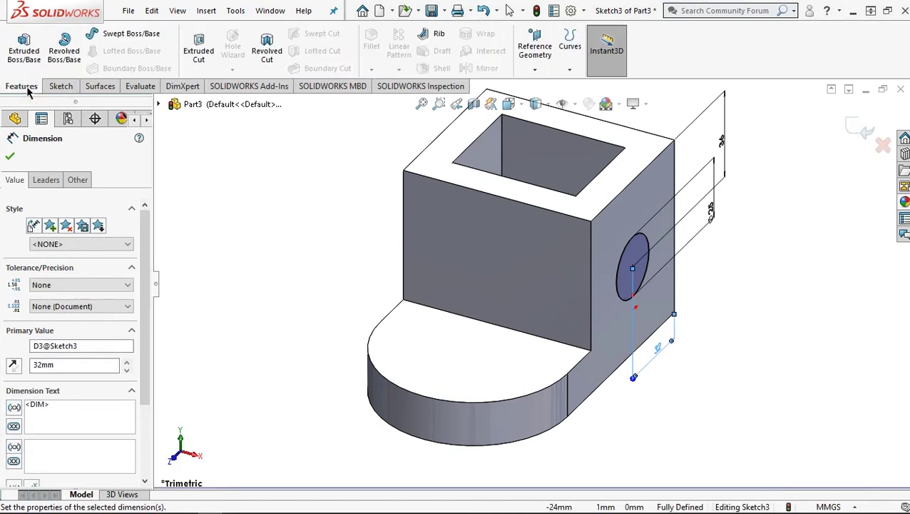
click(198, 48)
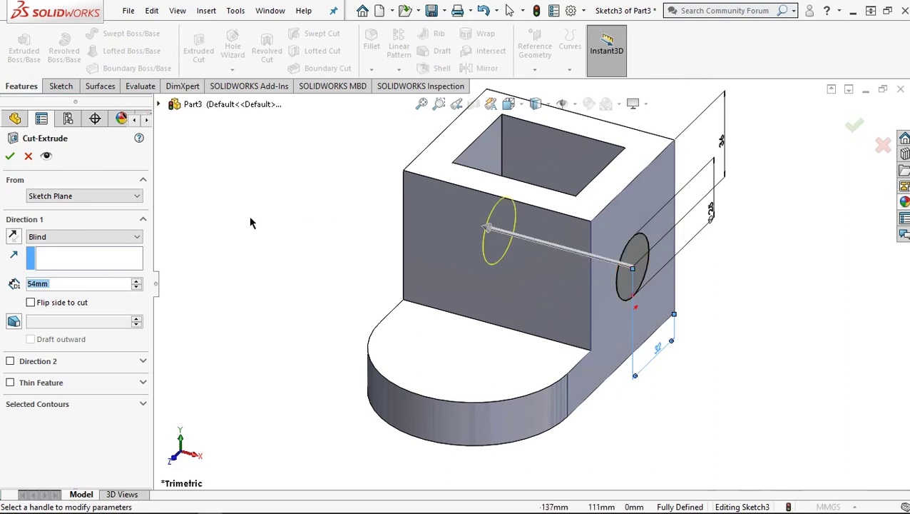
click(86, 238)
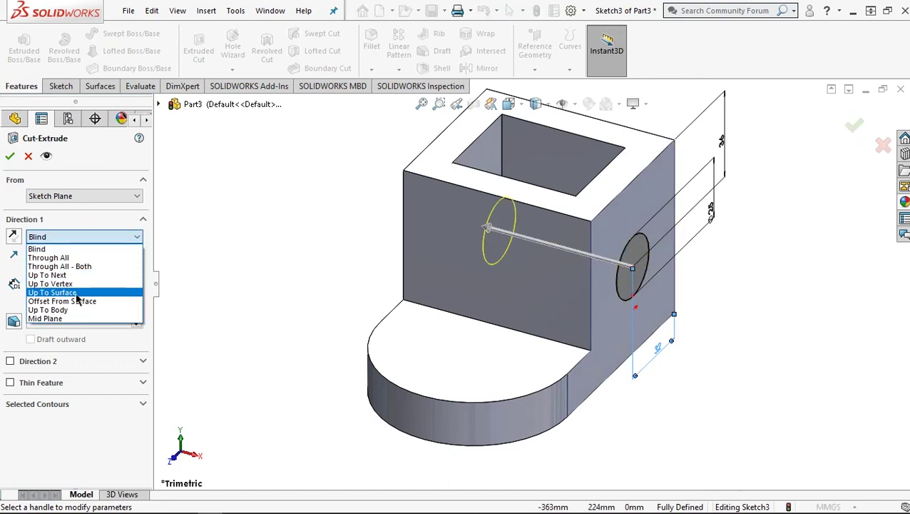
click(75, 294)
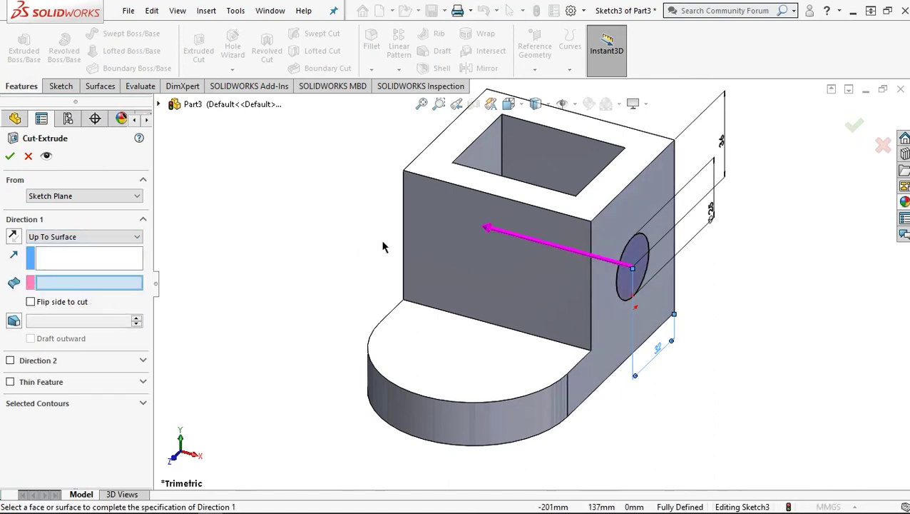
middle_drag(433, 246, 404, 212)
click(403, 209)
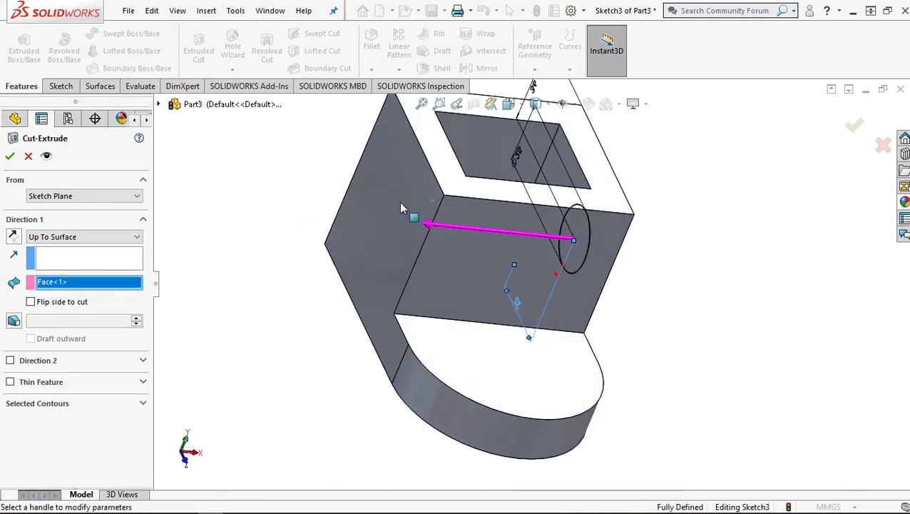
click(7, 156)
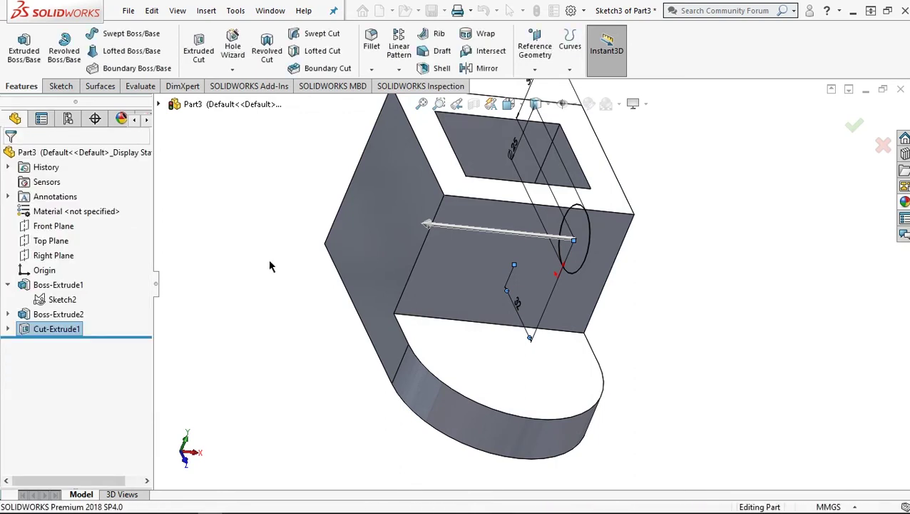
Step: On the Right Plane, sketch a diagonal line from the block's upper front corner to the front upper corner of the rounded base
click(660, 250)
key(ctrl+7)
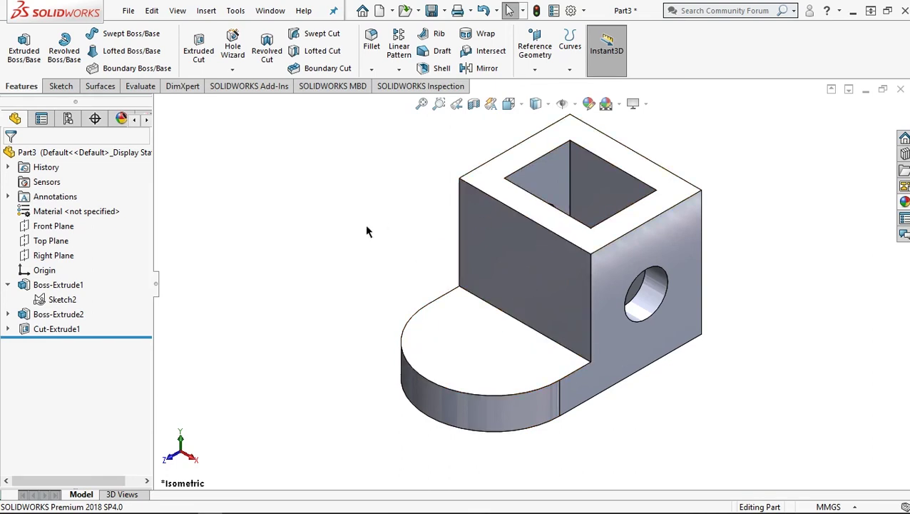
click(61, 255)
click(129, 234)
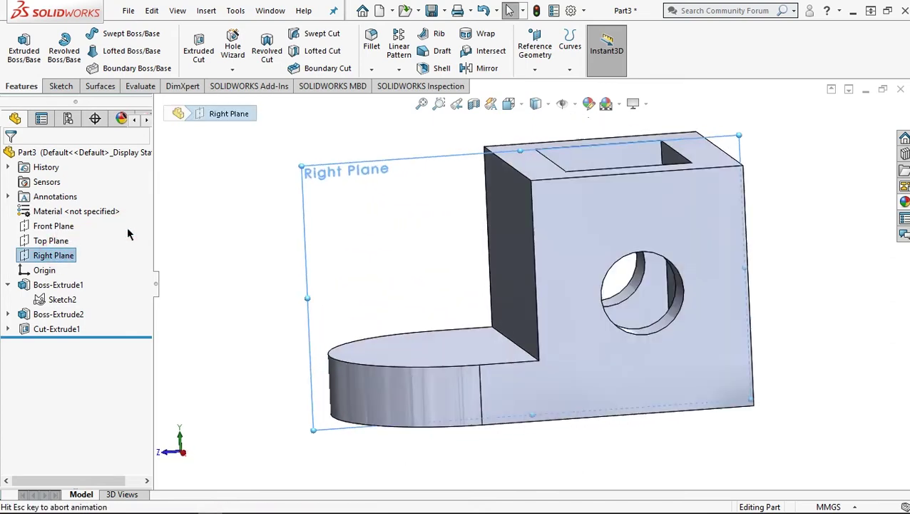
right_click(70, 255)
click(80, 232)
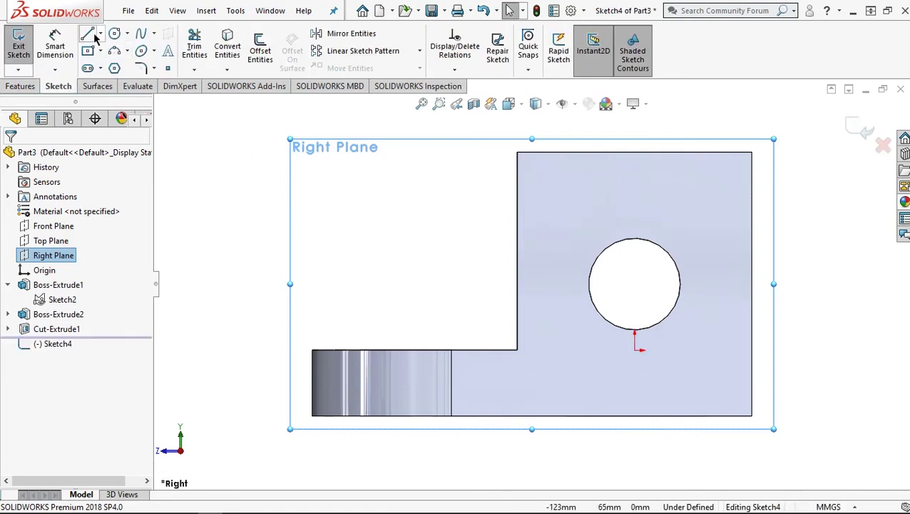
click(517, 152)
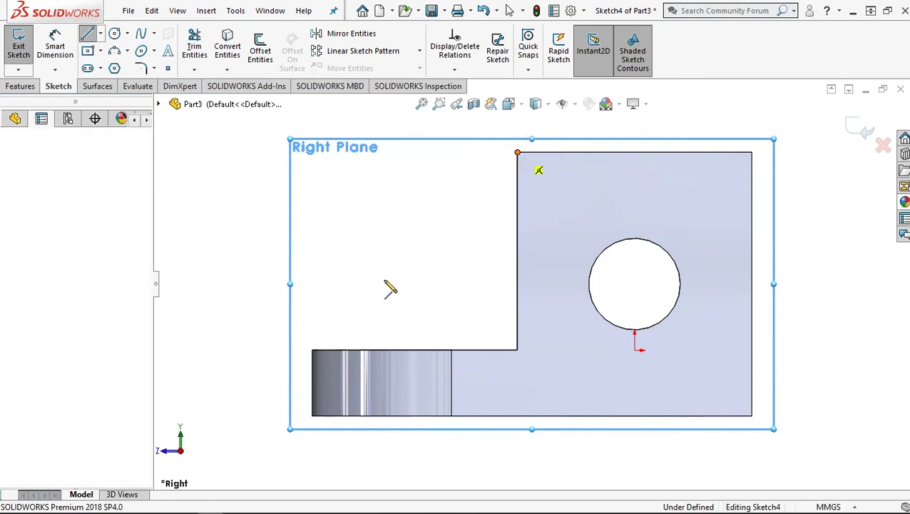
click(320, 350)
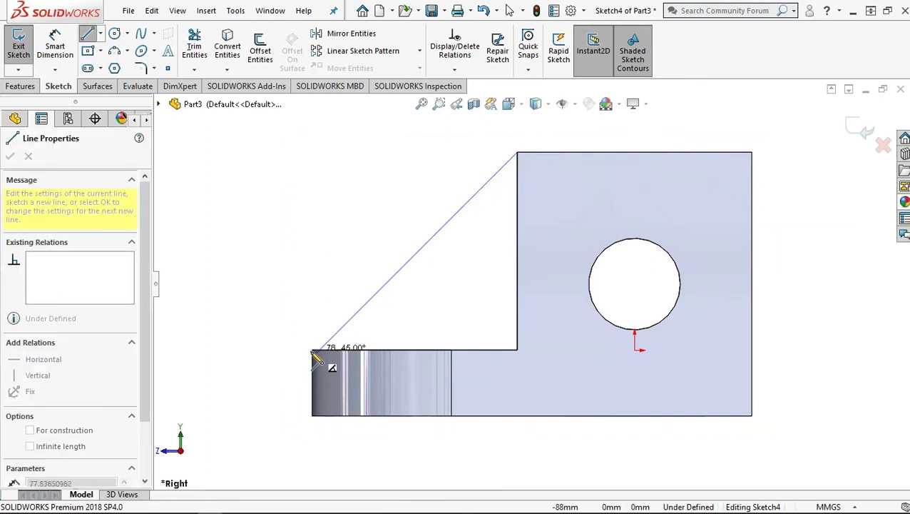
click(312, 350)
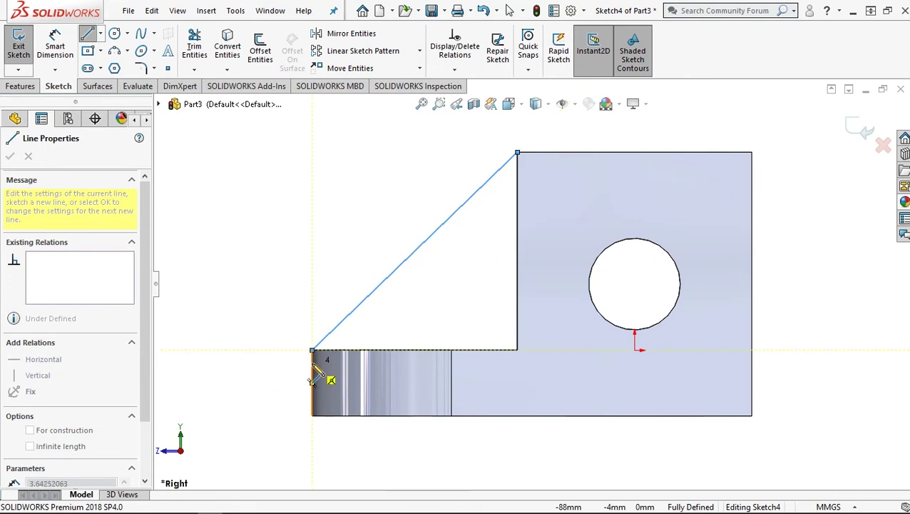
Step: Close the rib profile with a vertical line about 4 mm down, a 56 mm horizontal line, and a vertical line up to the block's upper corner
click(313, 362)
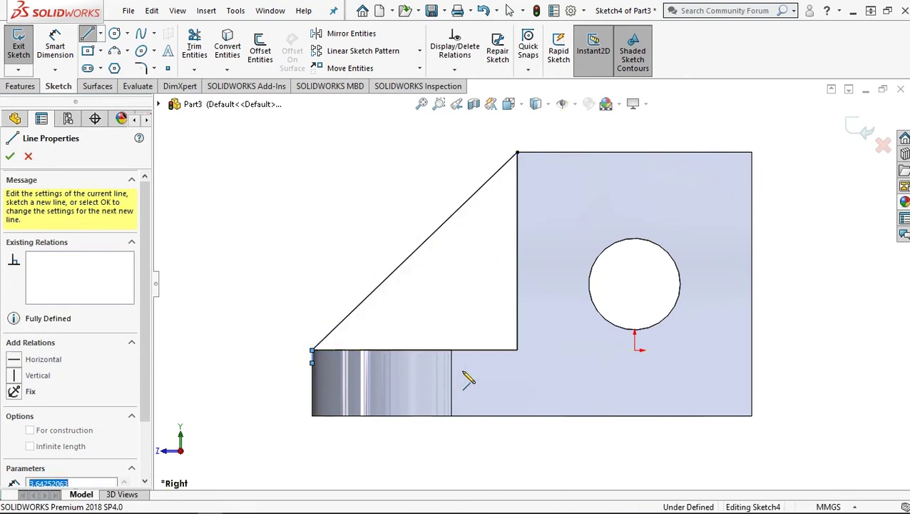
click(518, 364)
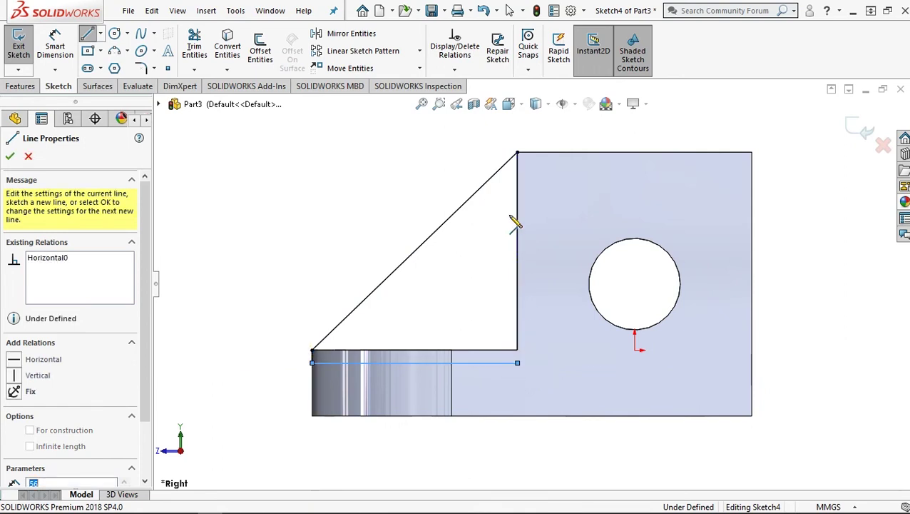
click(518, 152)
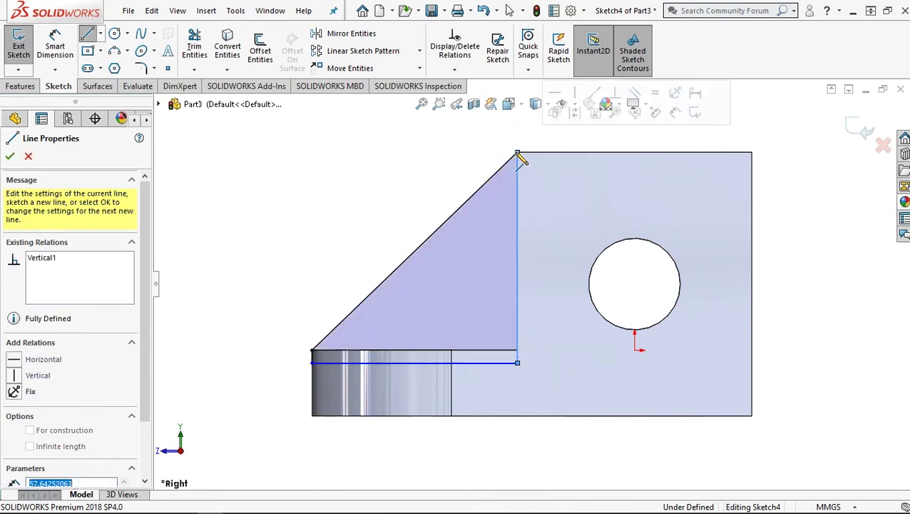
Step: Extrude the triangular rib profile 22 mm with the Mid Plane end condition, merging the result
click(20, 86)
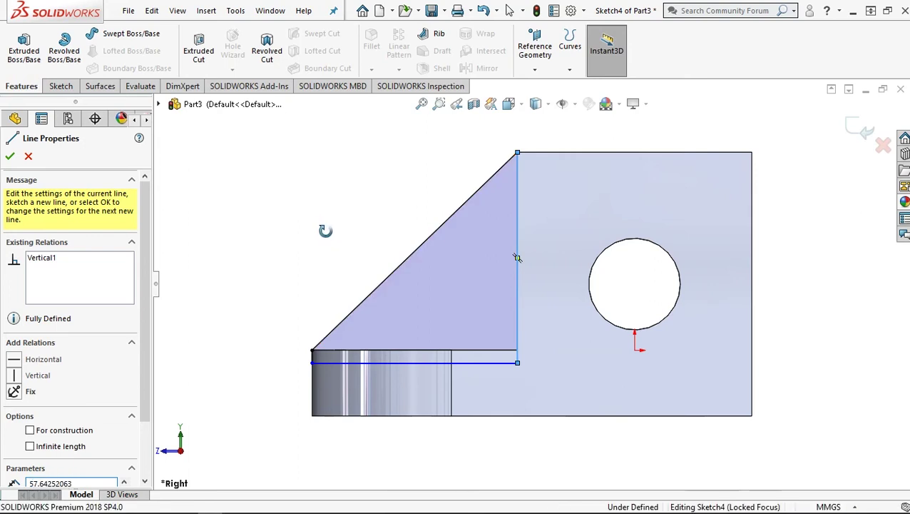
key(ctrl+7)
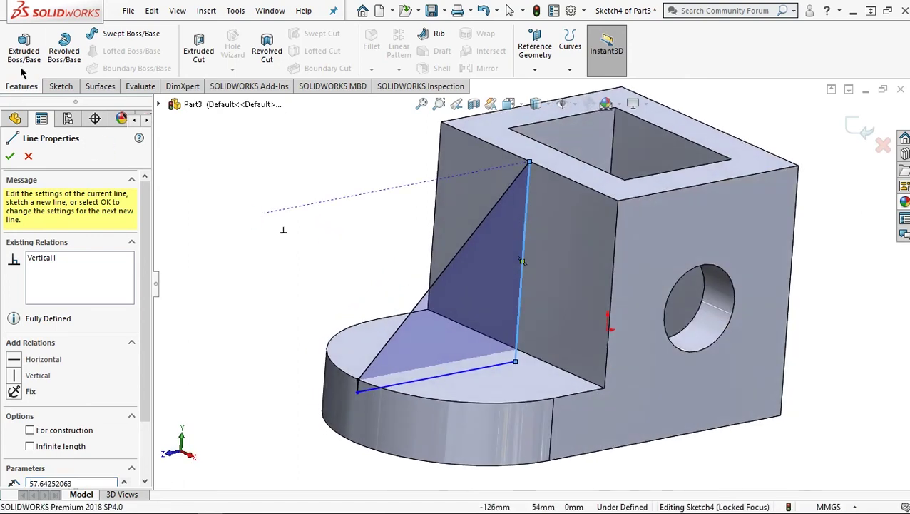
click(24, 47)
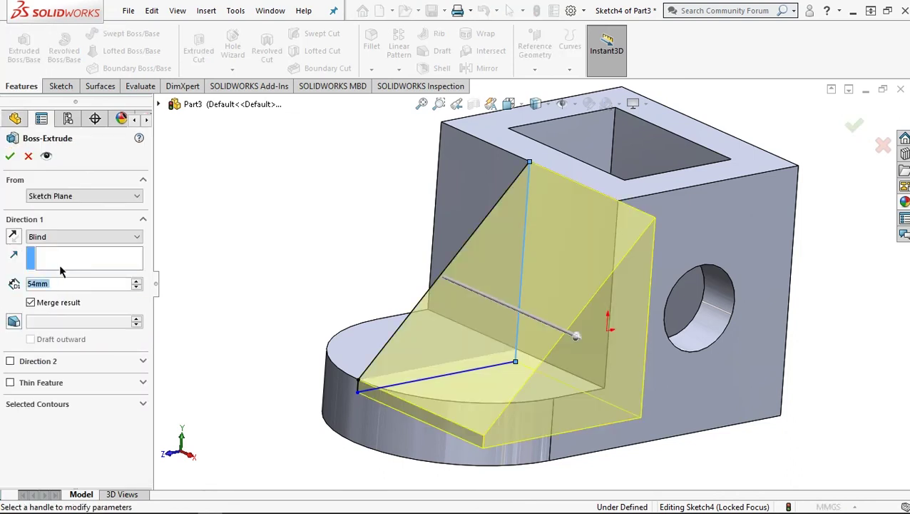
text(22)
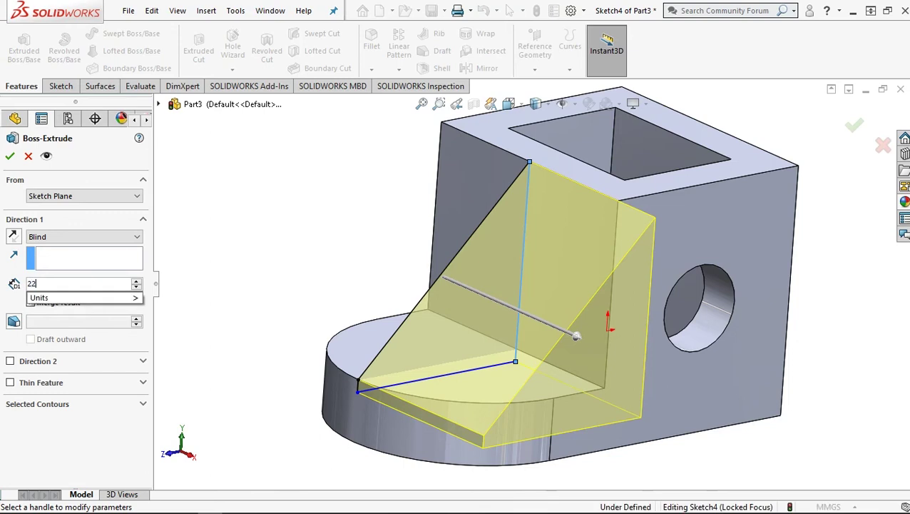
click(37, 237)
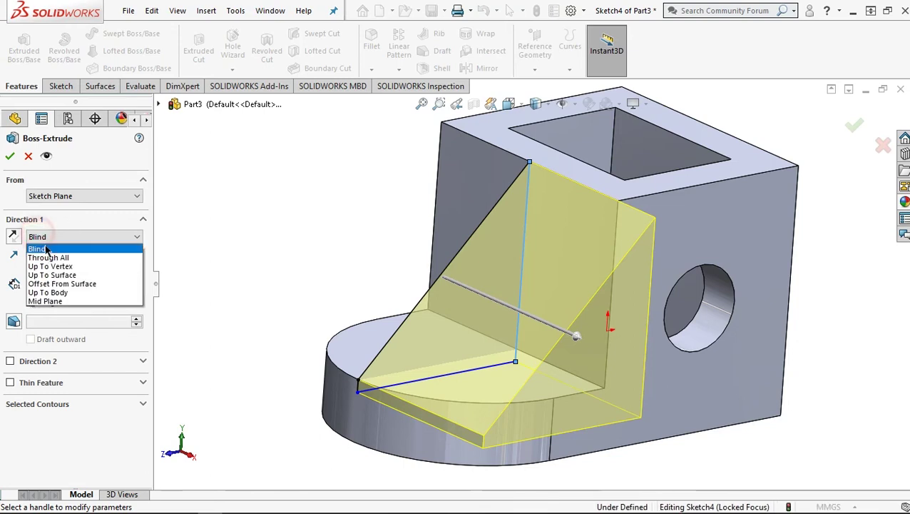
key(Escape)
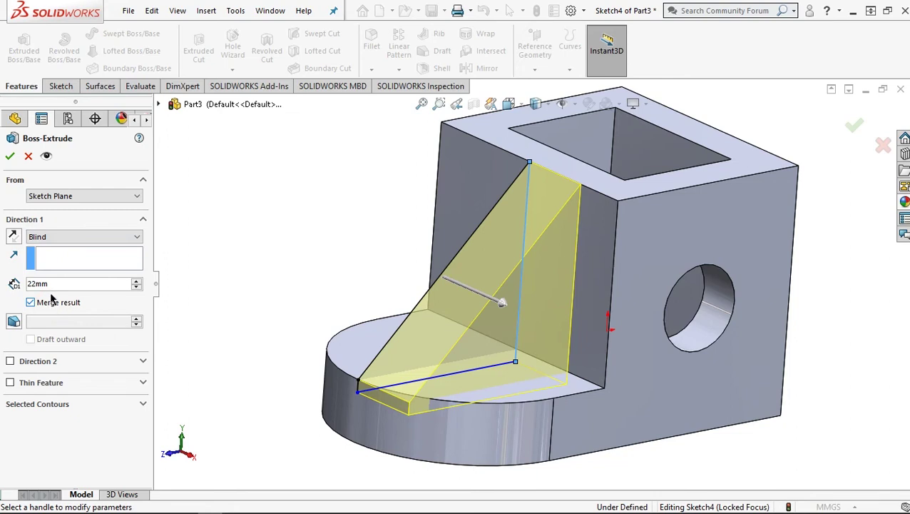
click(80, 239)
click(61, 300)
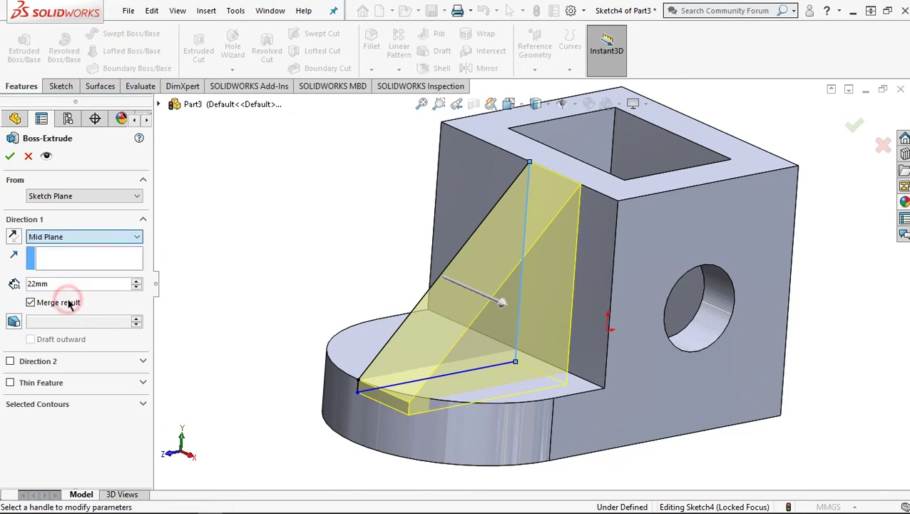
click(9, 157)
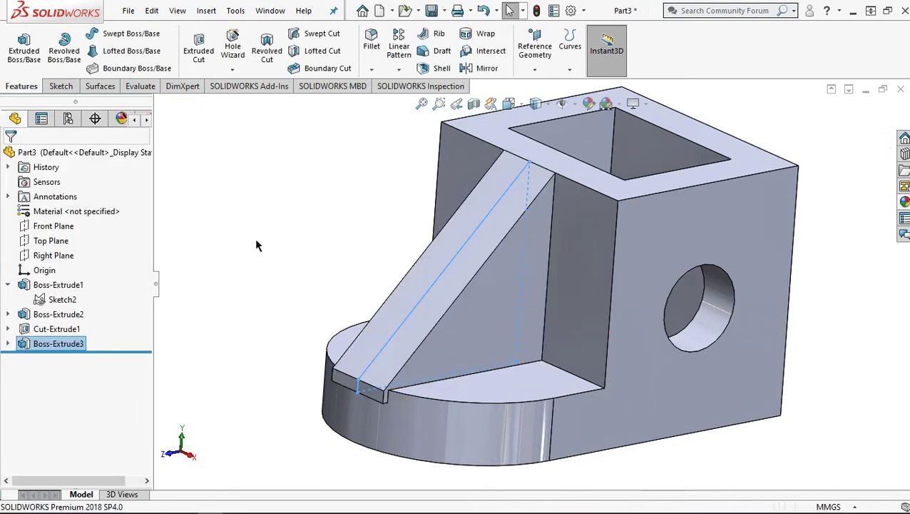
Step: Start a sketch on the underside of the base and convert the face's outer outline into sketch entities
key(f)
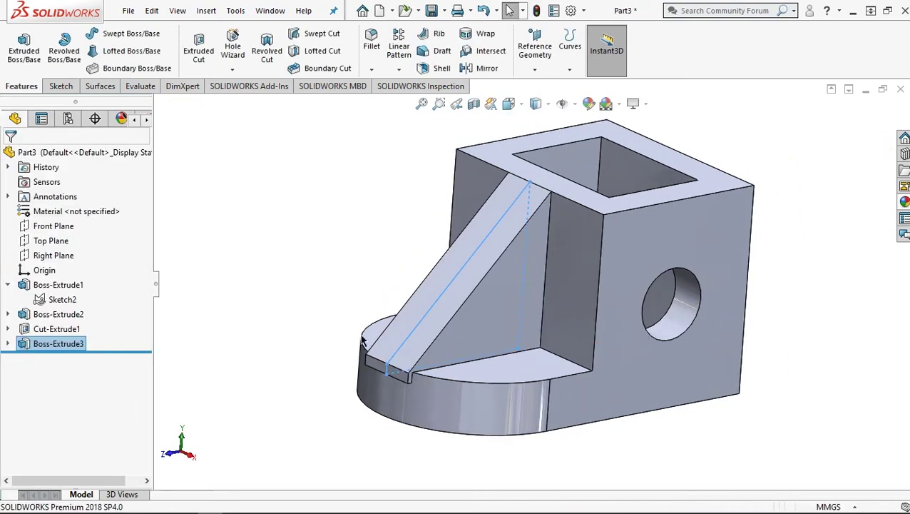
click(291, 336)
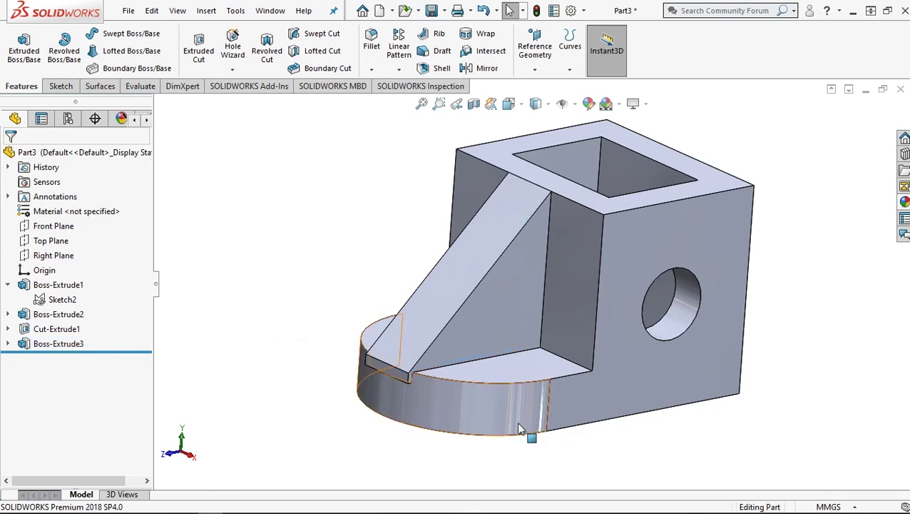
middle_drag(512, 400, 433, 334)
click(432, 332)
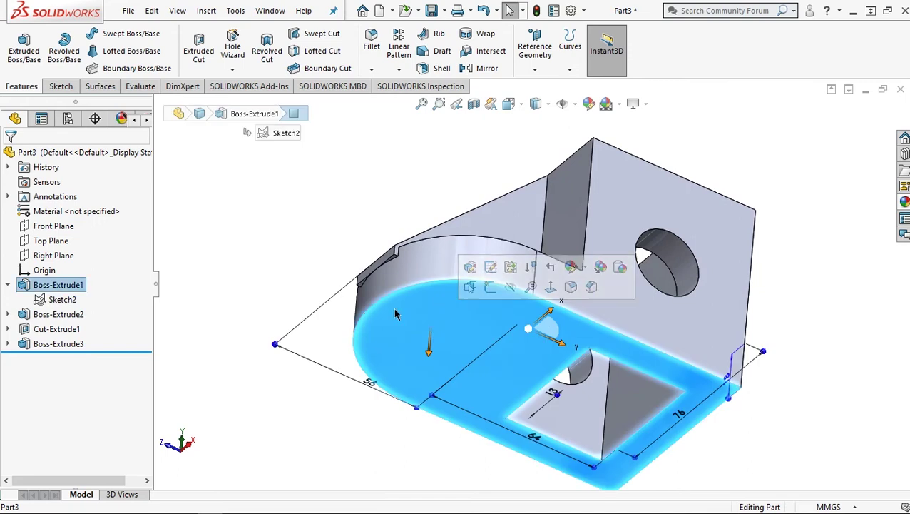
click(491, 286)
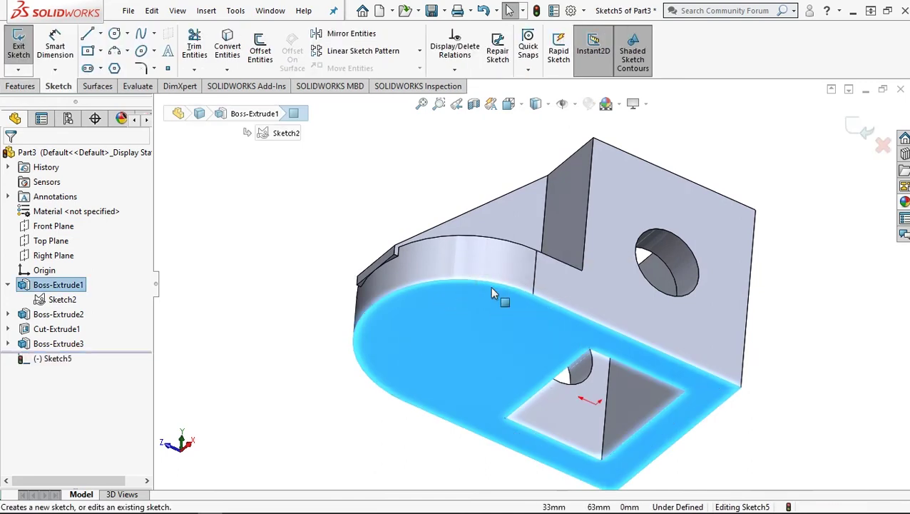
click(228, 45)
middle_drag(436, 241, 431, 197)
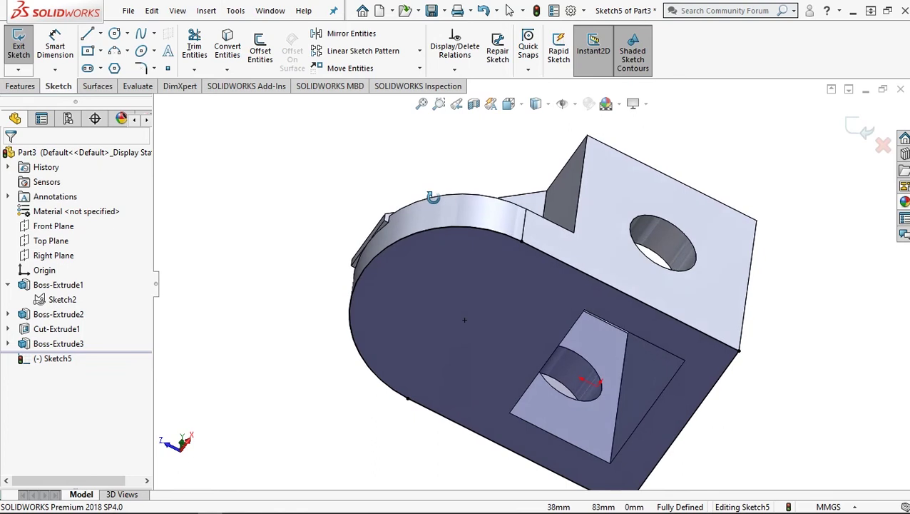
click(440, 269)
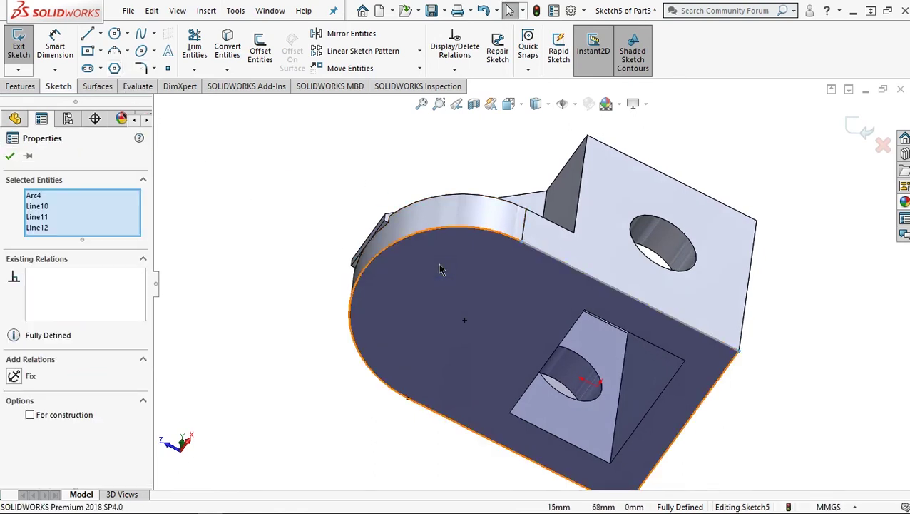
right_click(439, 269)
click(245, 224)
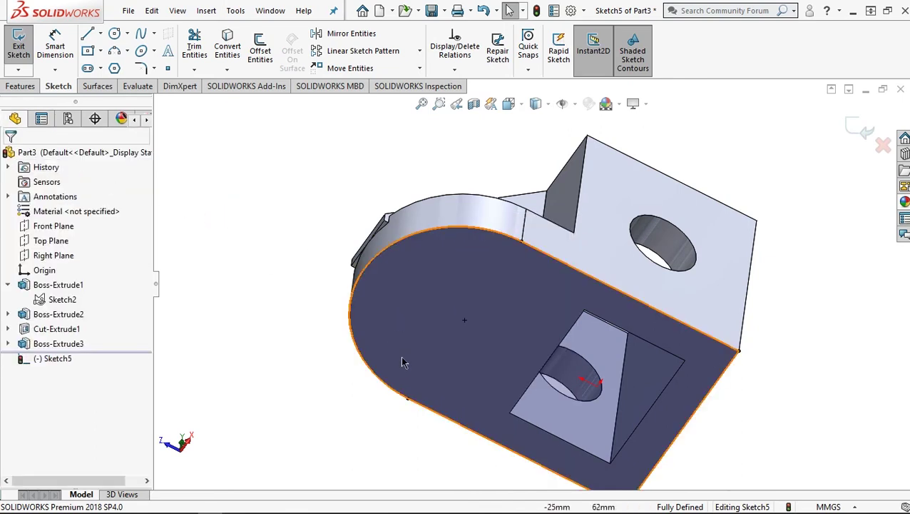
middle_drag(534, 293, 539, 326)
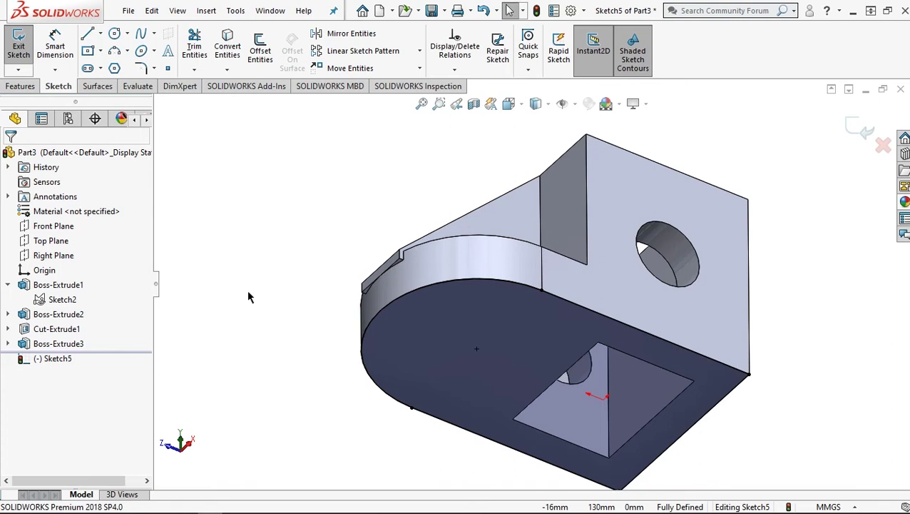
Step: Sketch lines about 50 mm long extending forward from both arc endpoints, joined by a horizontal line beyond the rounded end
key(ctrl+8)
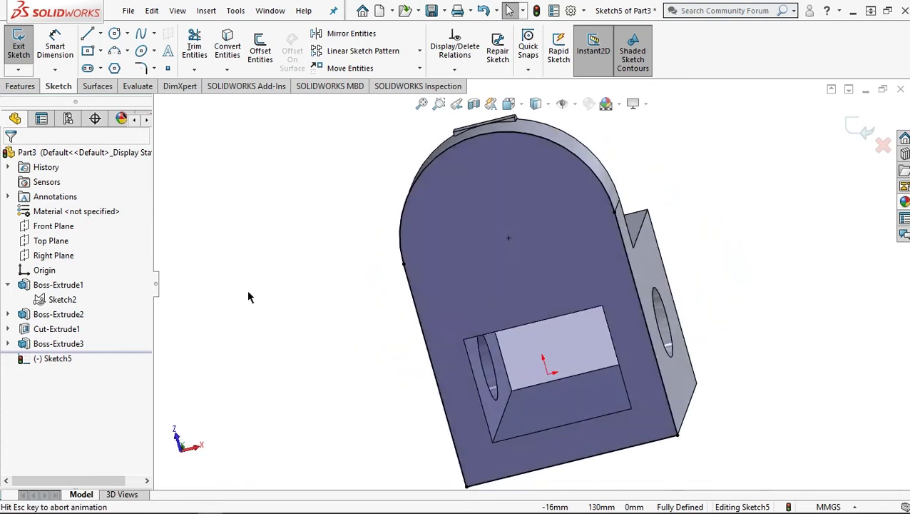
scroll(614, 186, up, 2)
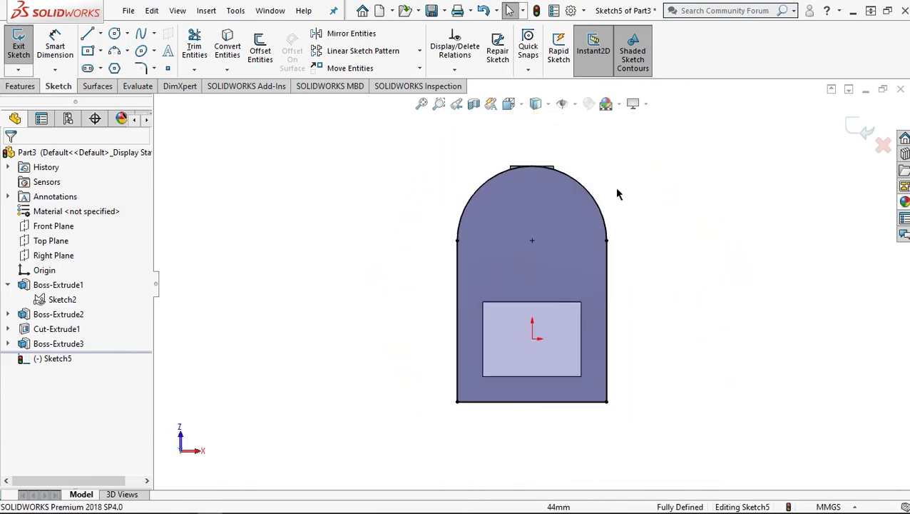
scroll(614, 187, down, 2)
scroll(490, 169, down, 1)
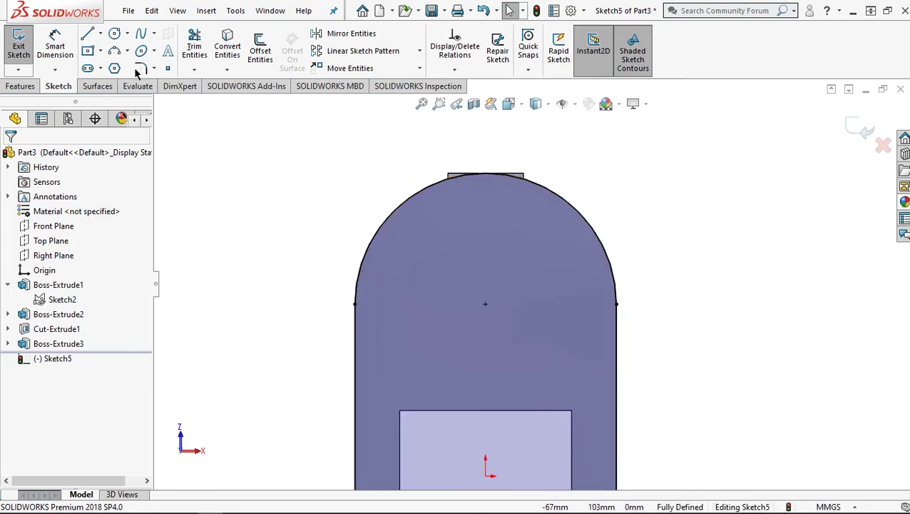
key(l)
click(354, 304)
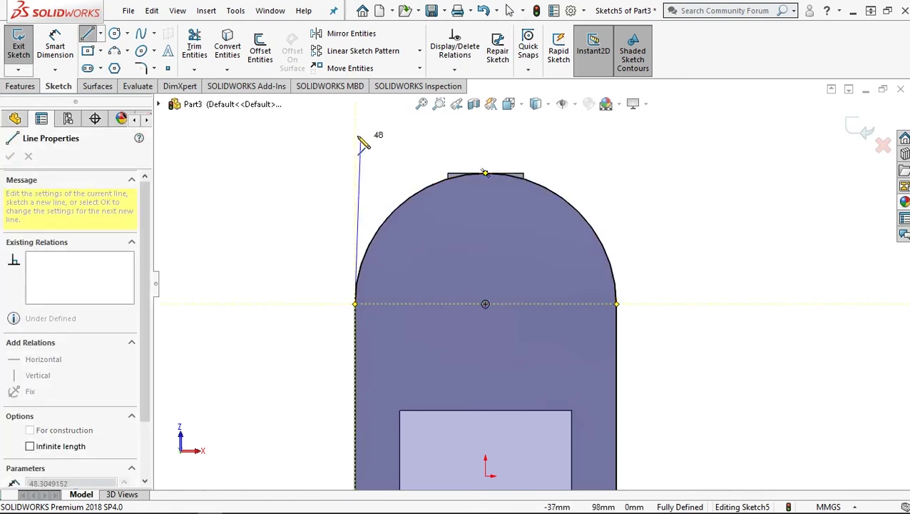
click(499, 139)
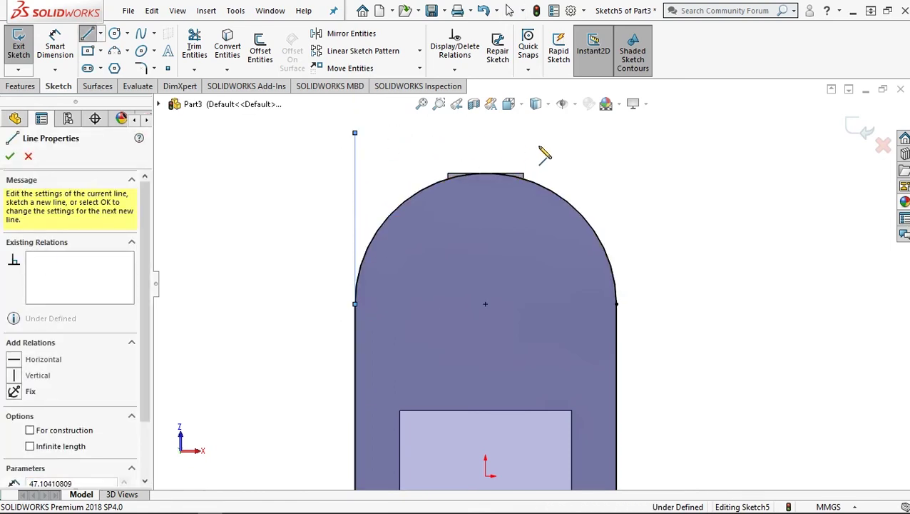
click(617, 133)
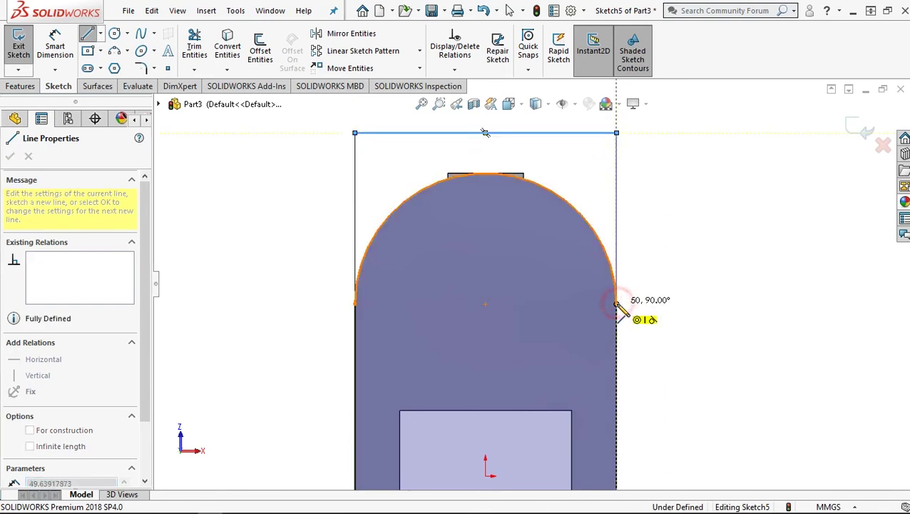
click(618, 307)
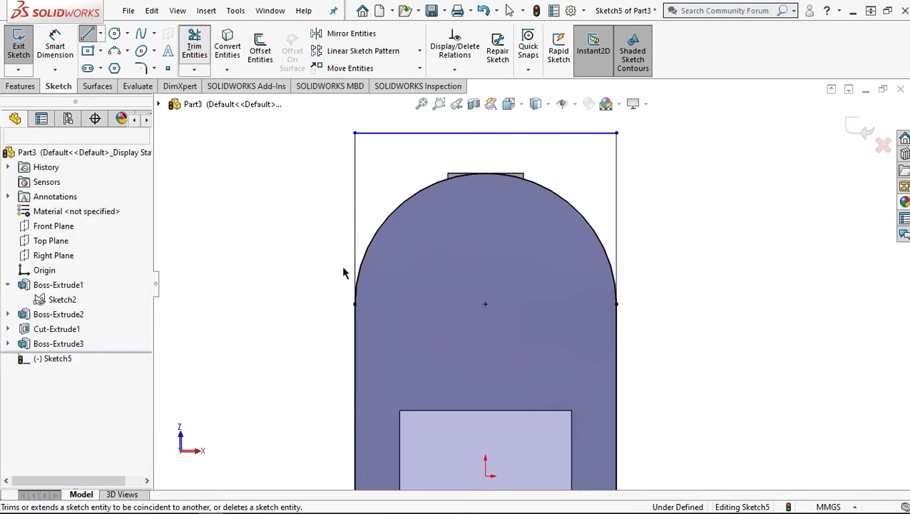
Step: Trim away the converted outline's two straight sides and rear edge, keeping the rounded end's arc and the lines extending beyond it
click(197, 47)
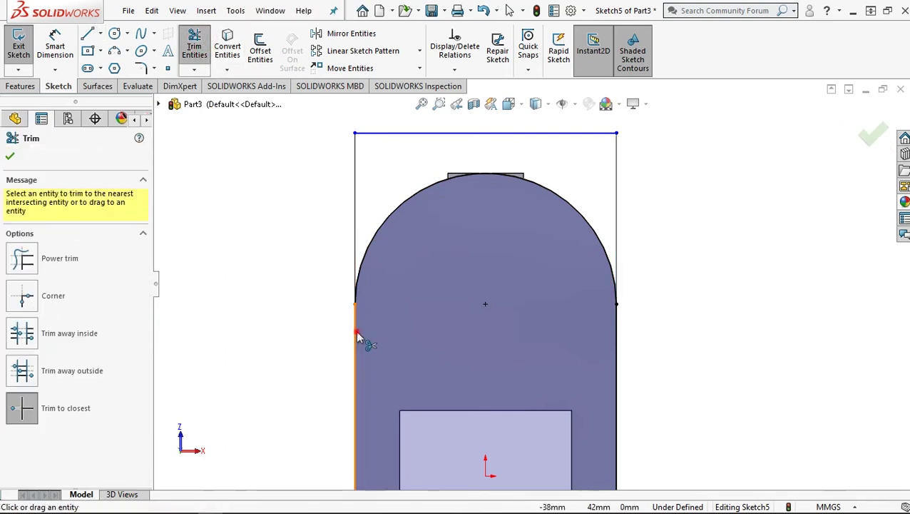
click(355, 331)
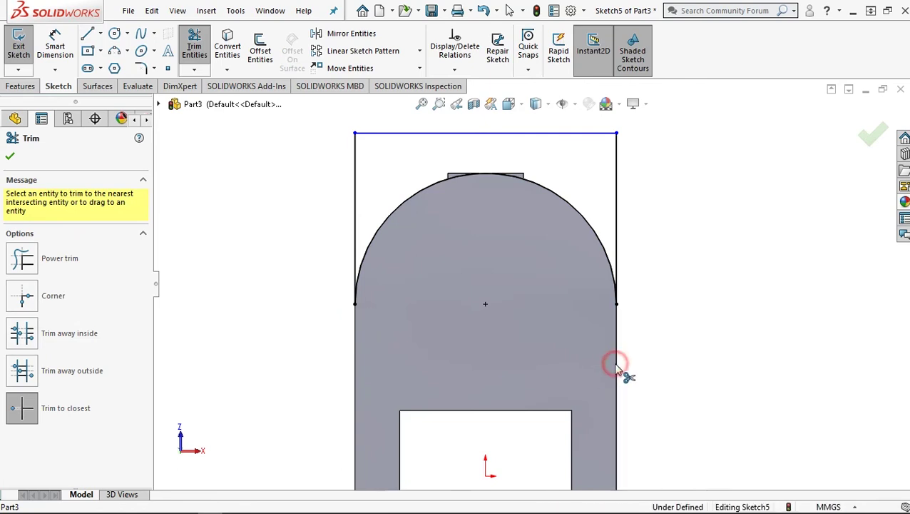
scroll(614, 364, up, 5)
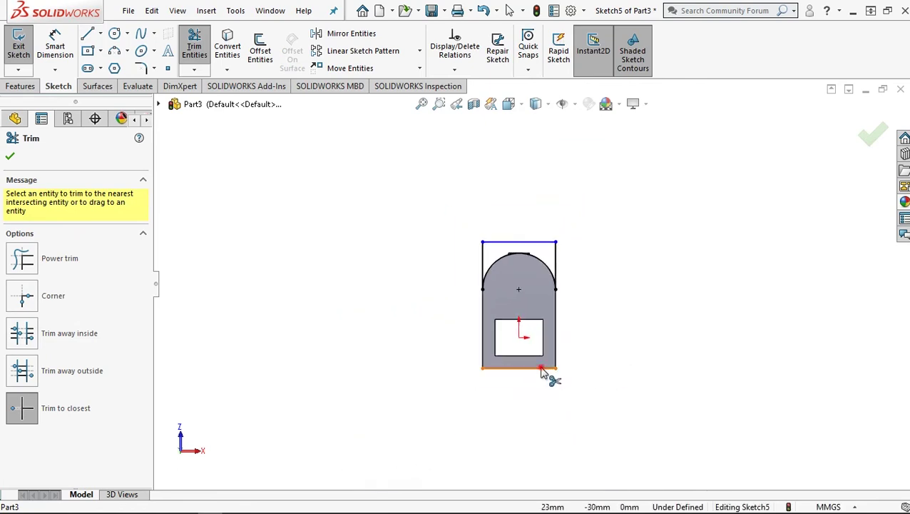
mouse_move(569, 246)
middle_down()
mouse_move(520, 240)
mouse_move(502, 252)
middle_up()
key(ctrl+7)
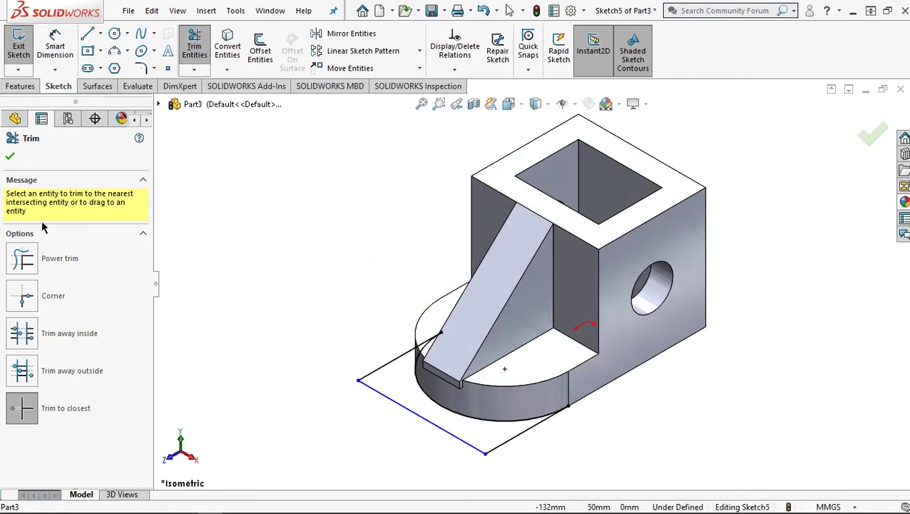
click(9, 158)
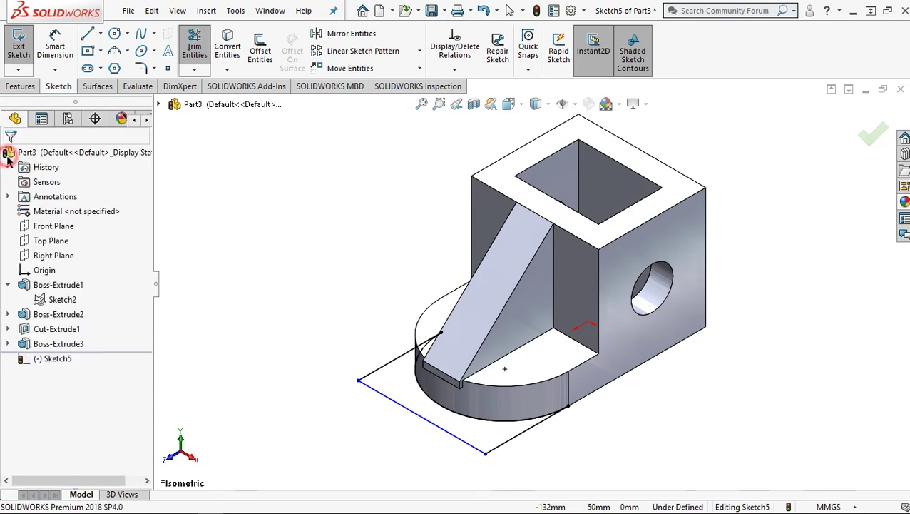
Step: Cut-extrude the area outside the base's rounded end 22 mm Blind to trim the overhanging rib tip
click(23, 86)
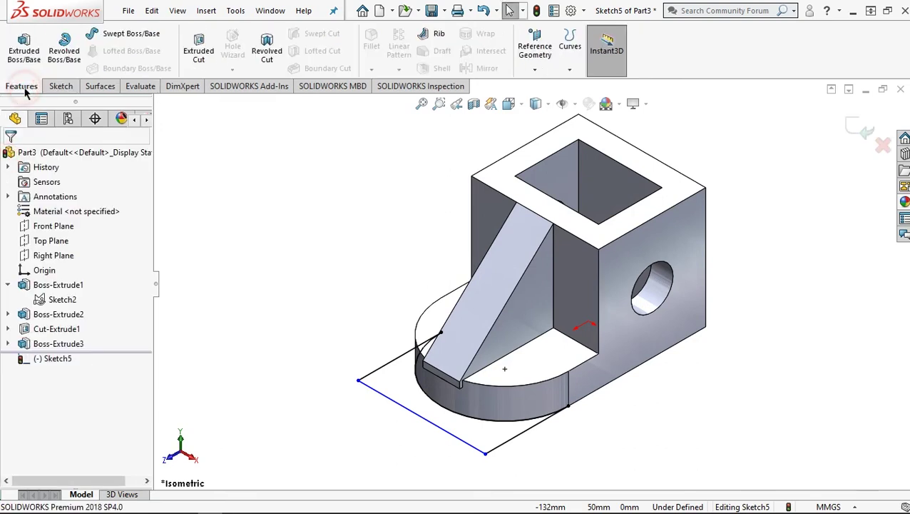
click(192, 56)
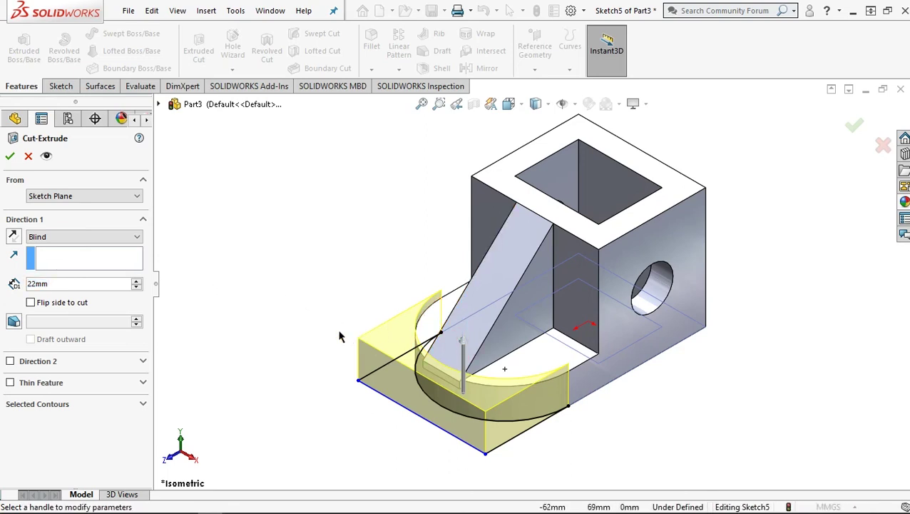
middle_drag(506, 455, 478, 398)
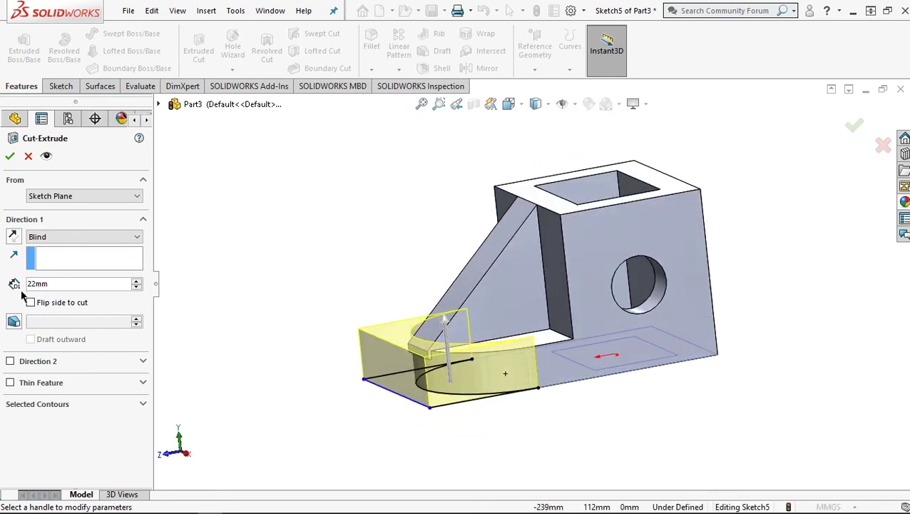
click(10, 155)
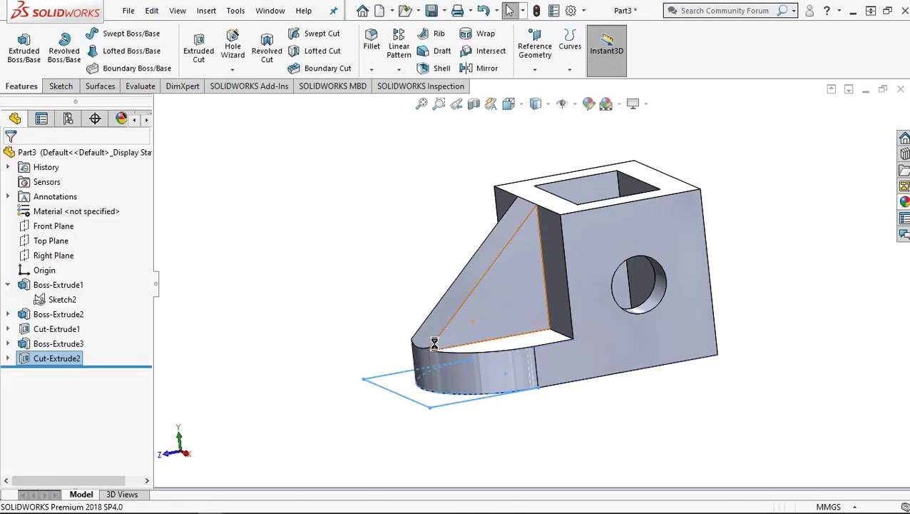
scroll(447, 361, down, 2)
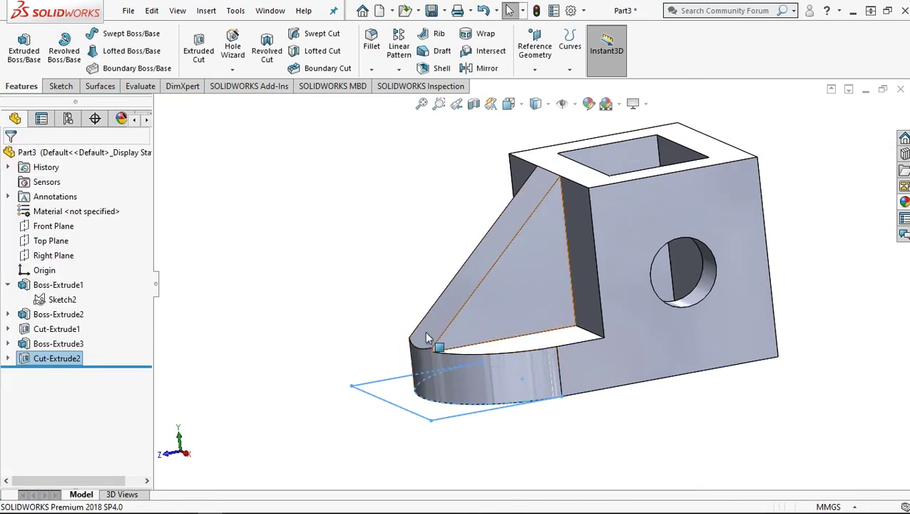
scroll(434, 347, down, 2)
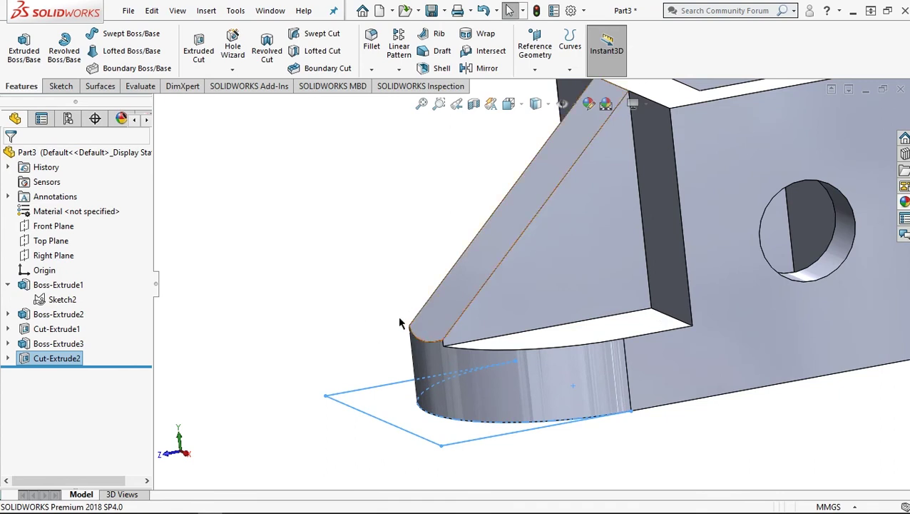
click(280, 318)
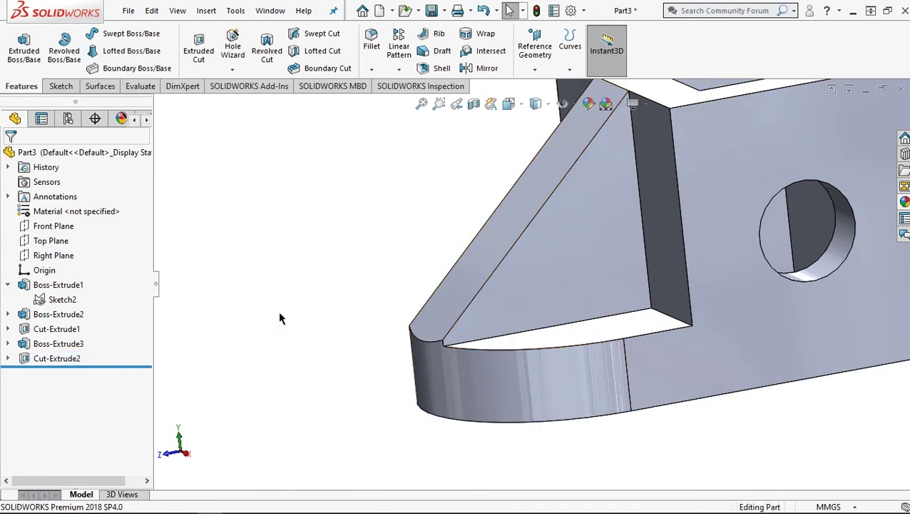
Step: Apply a brown-orange color from the standard swatches to the whole part
key(ctrl+7)
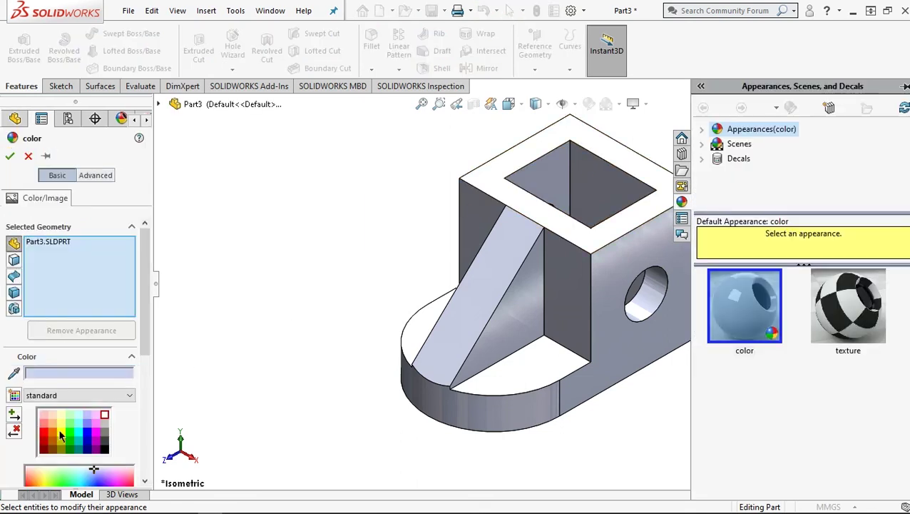
click(52, 444)
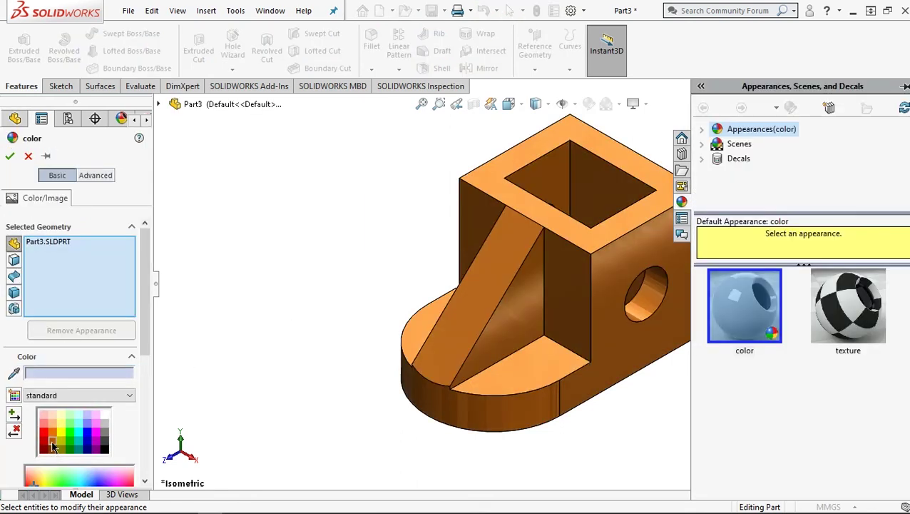
click(12, 157)
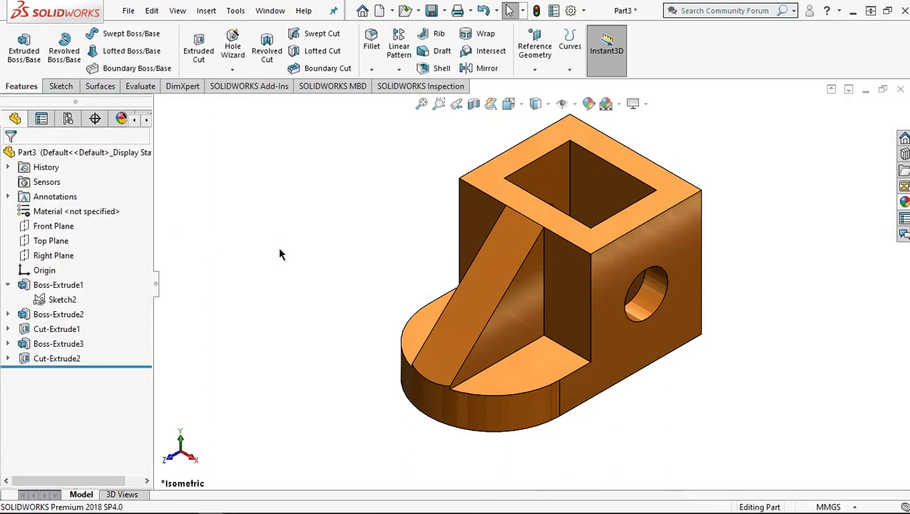
Step: Start another color edit and clear the whole part from the selected geometry so that only faces are picked
click(589, 104)
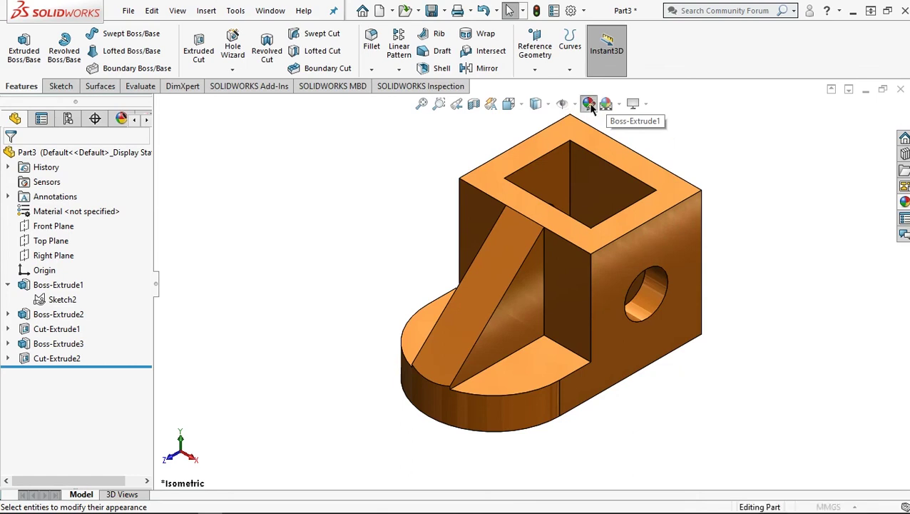
click(589, 106)
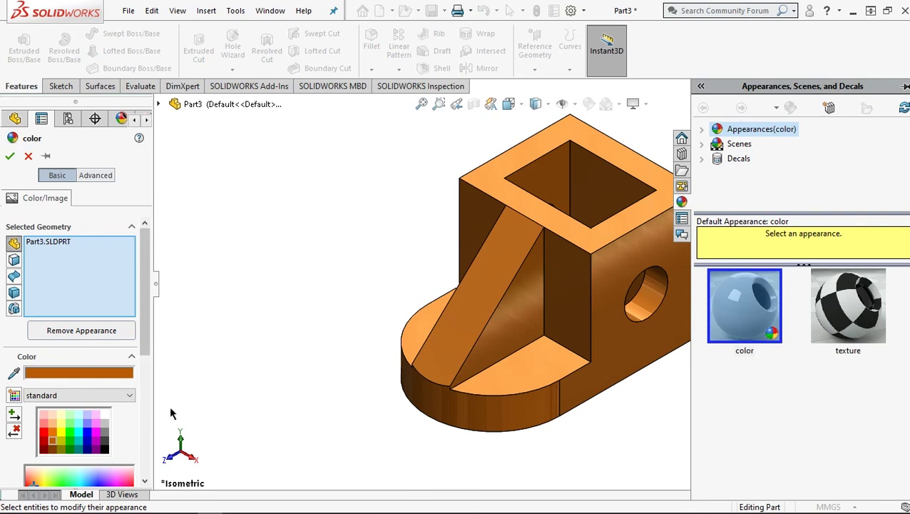
click(52, 244)
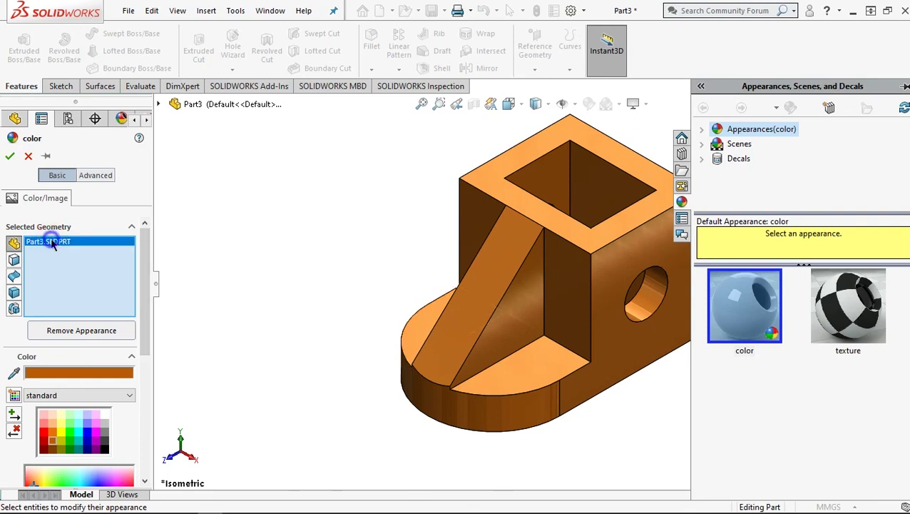
right_click(56, 242)
click(41, 272)
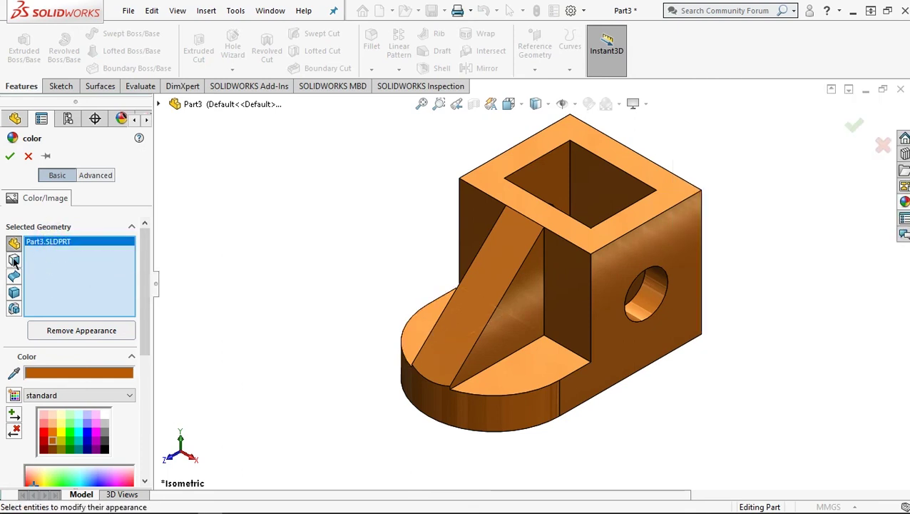
click(15, 261)
click(14, 262)
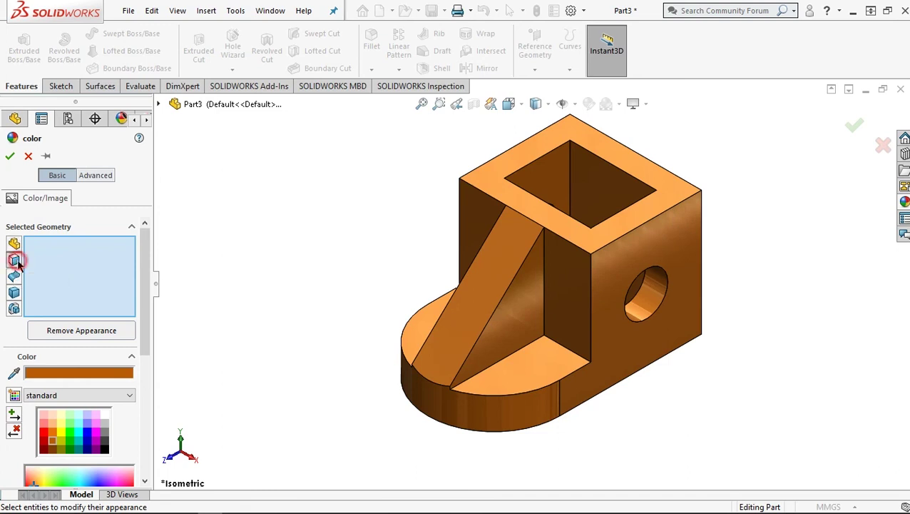
Step: Color the block's top face, the rib's sloped face, the cross hole's inner faces and the base's rounded side face light grey
click(486, 274)
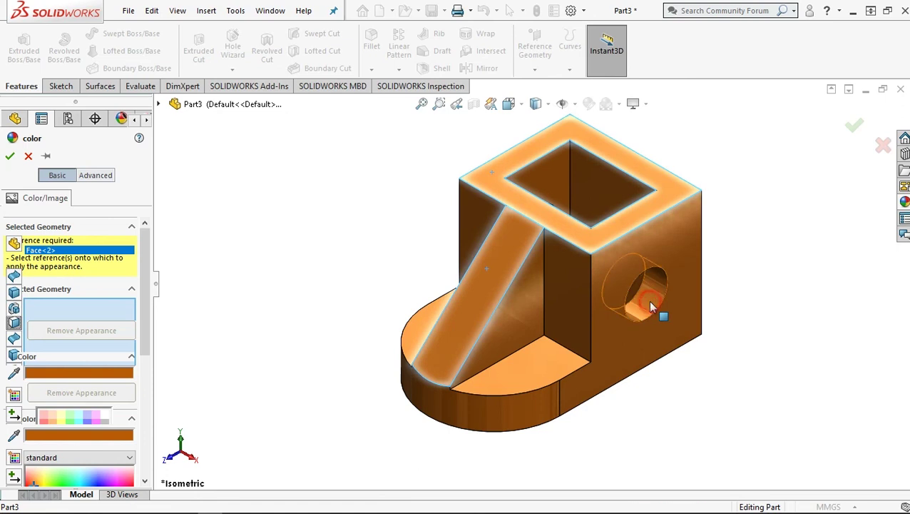
click(540, 388)
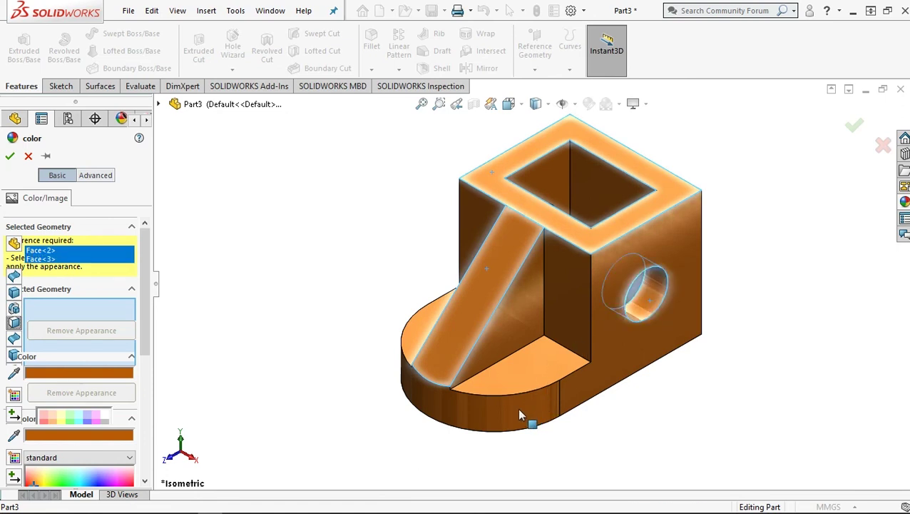
click(519, 413)
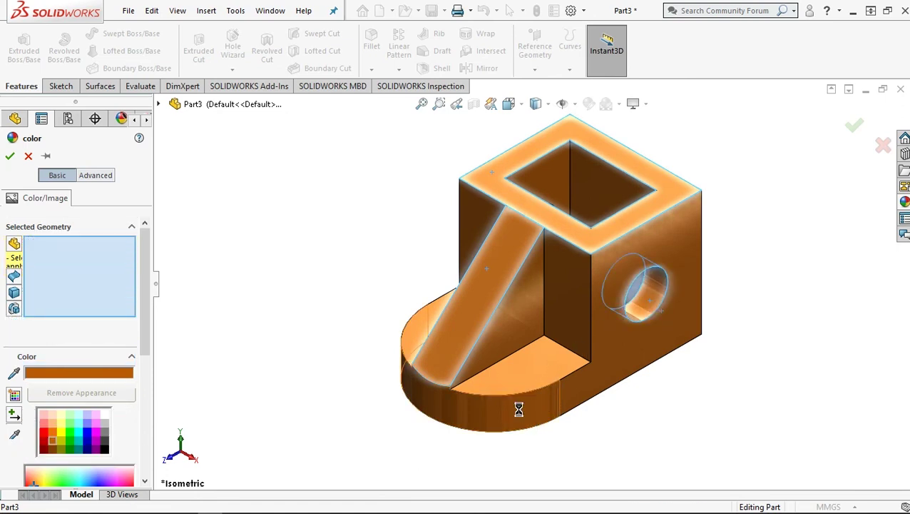
middle_drag(472, 412, 552, 353)
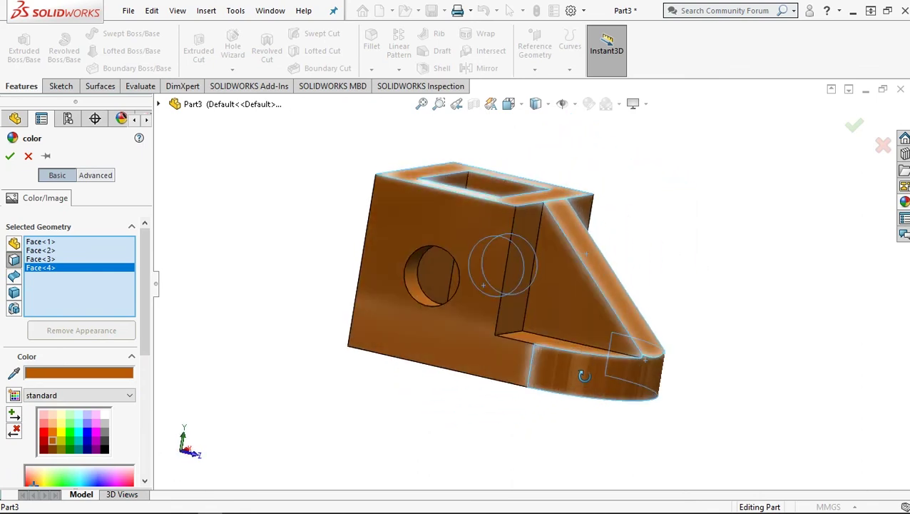
click(412, 285)
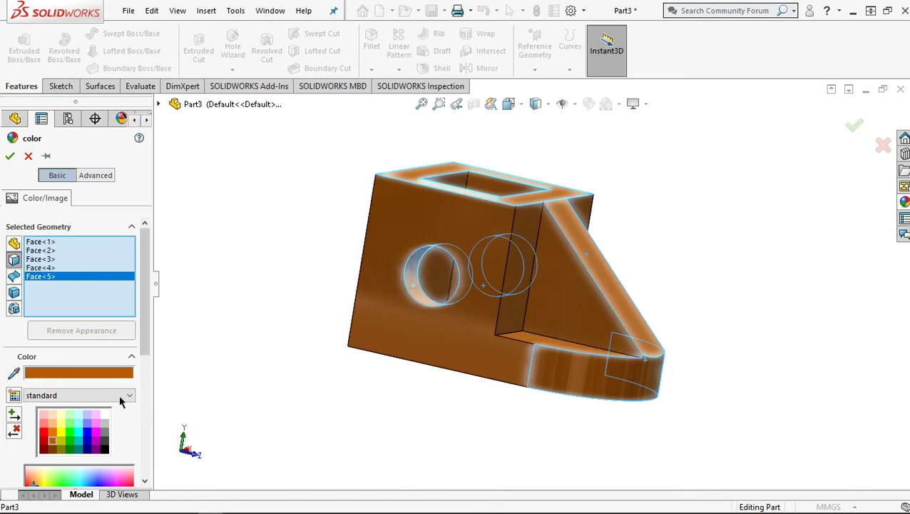
click(105, 424)
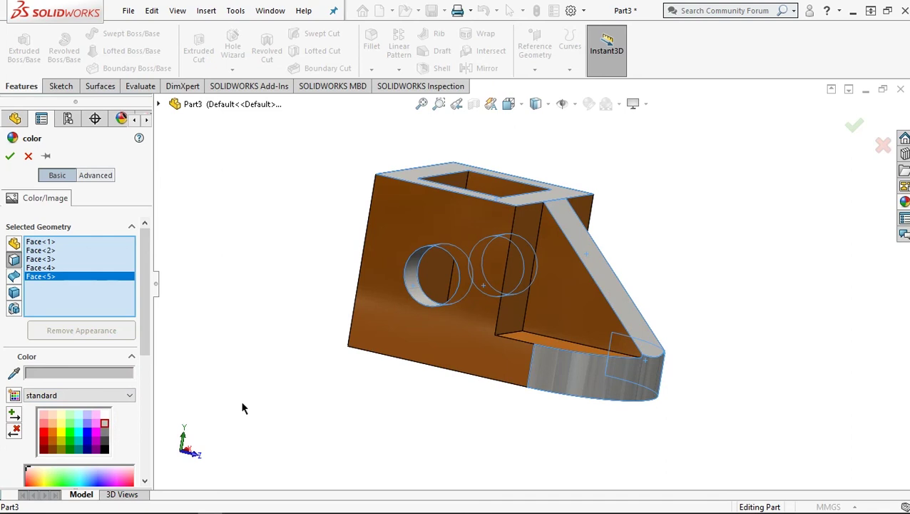
key(ctrl+7)
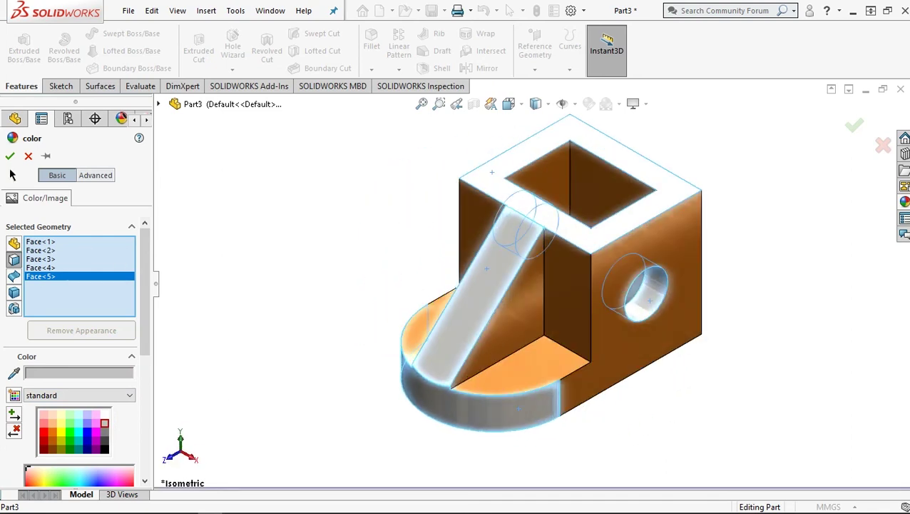
click(8, 157)
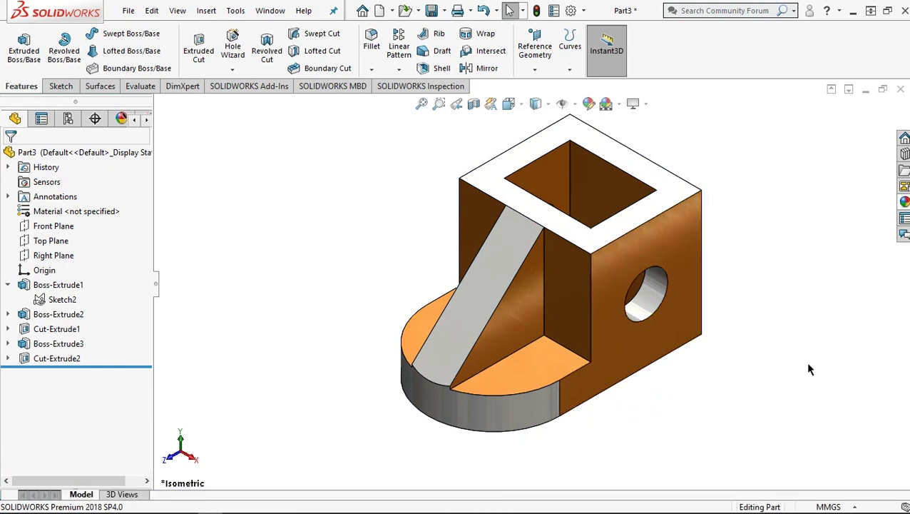
middle_drag(776, 380, 191, 454)
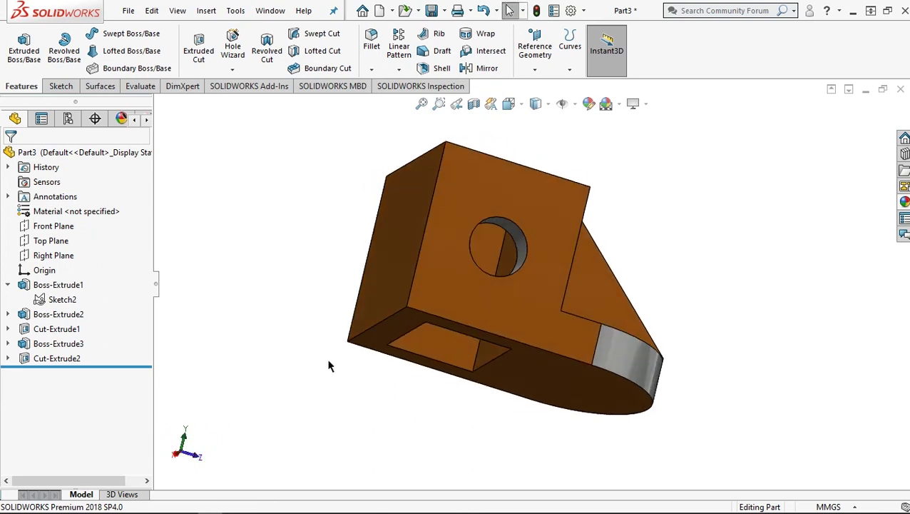
key(ctrl+7)
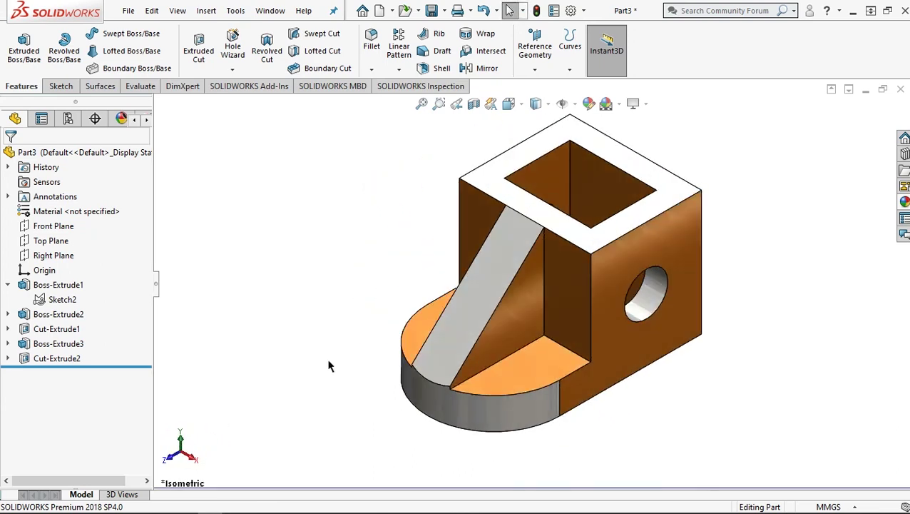